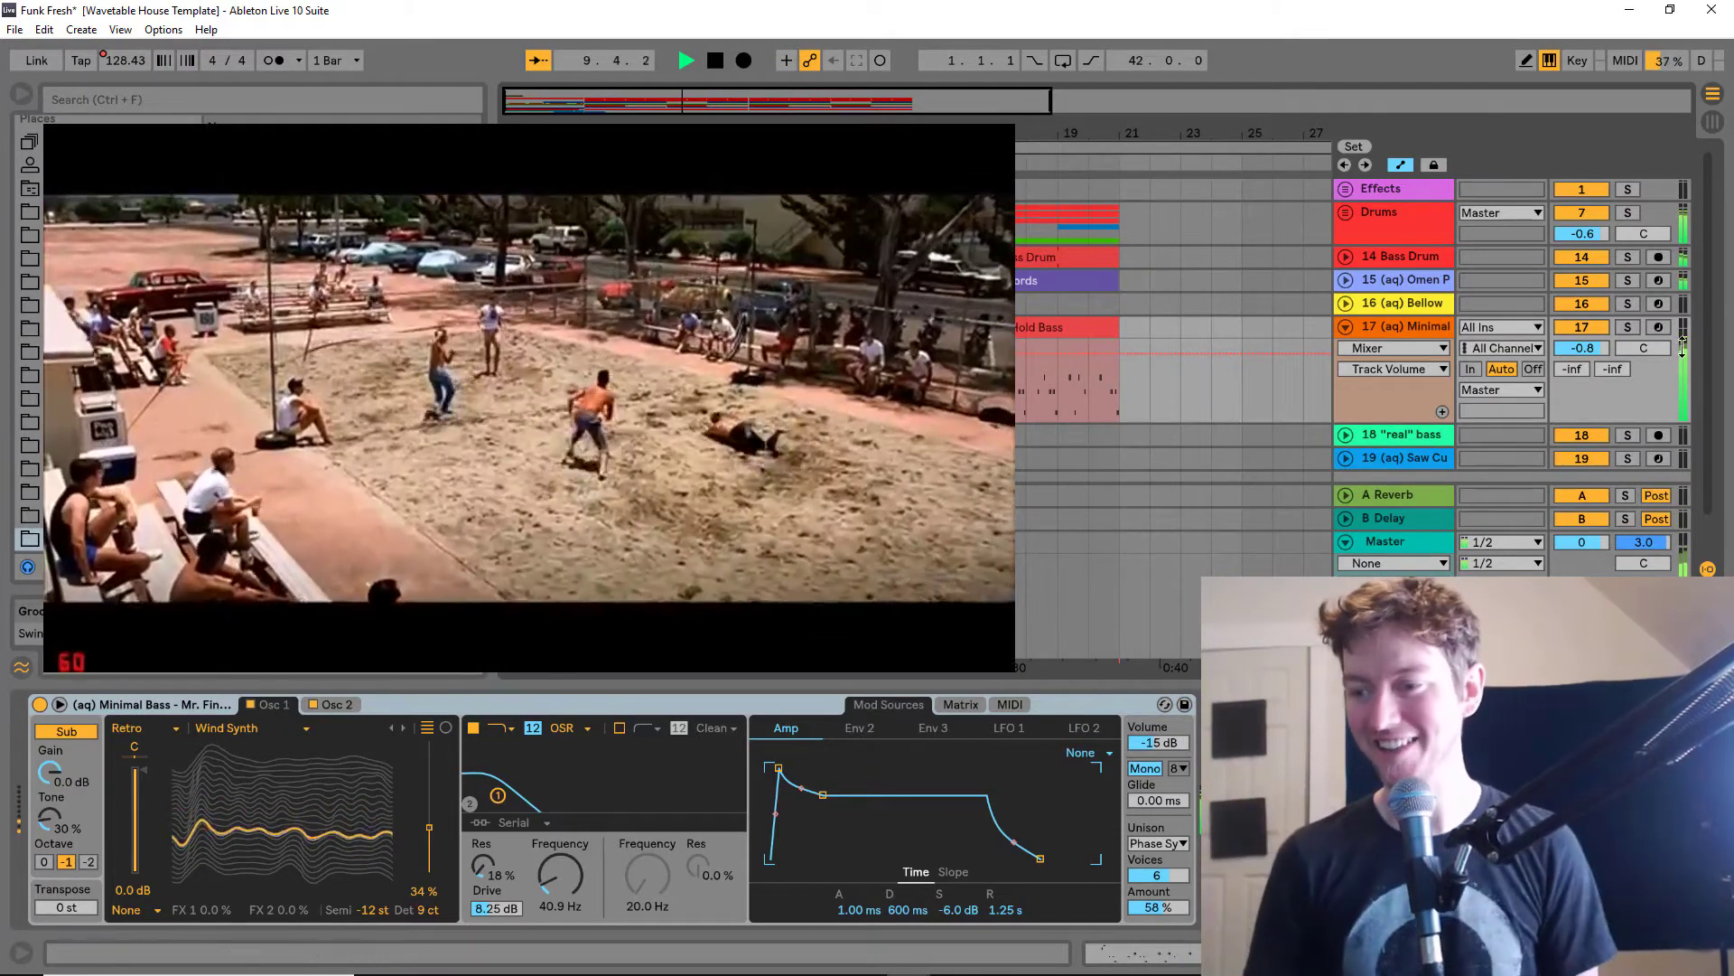
# Audition track 17's bass solo, then delete the old bass preset device
pyautogui.click(1635, 329)
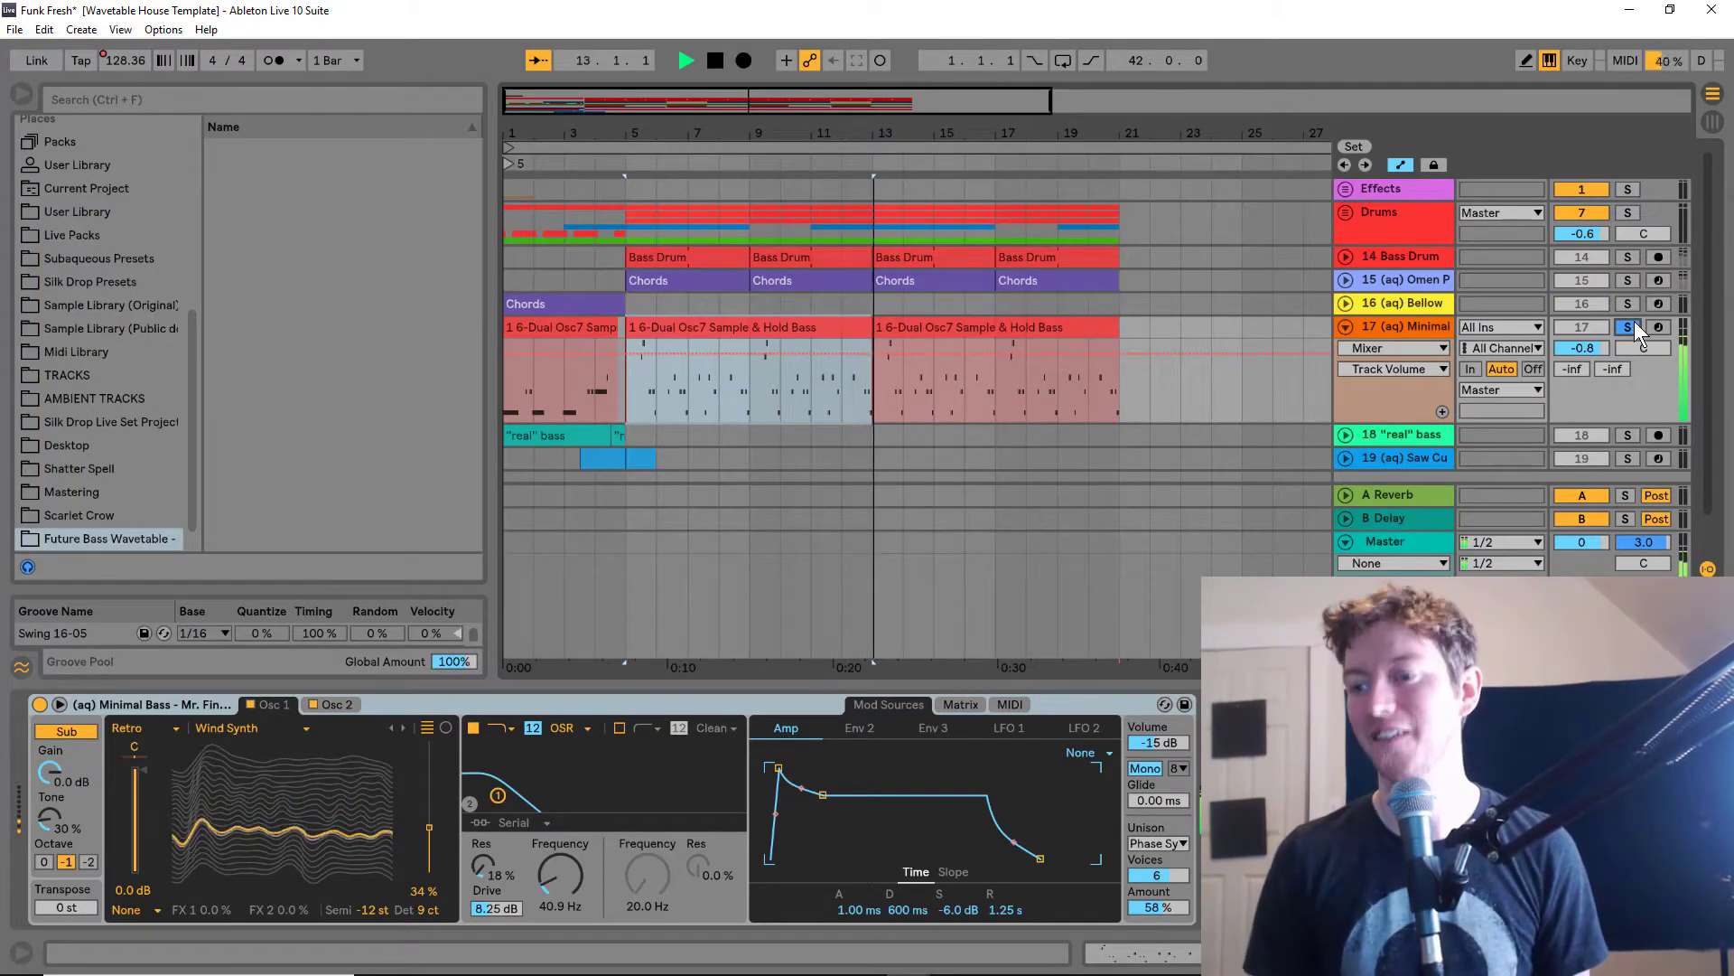
pyautogui.click(1634, 324)
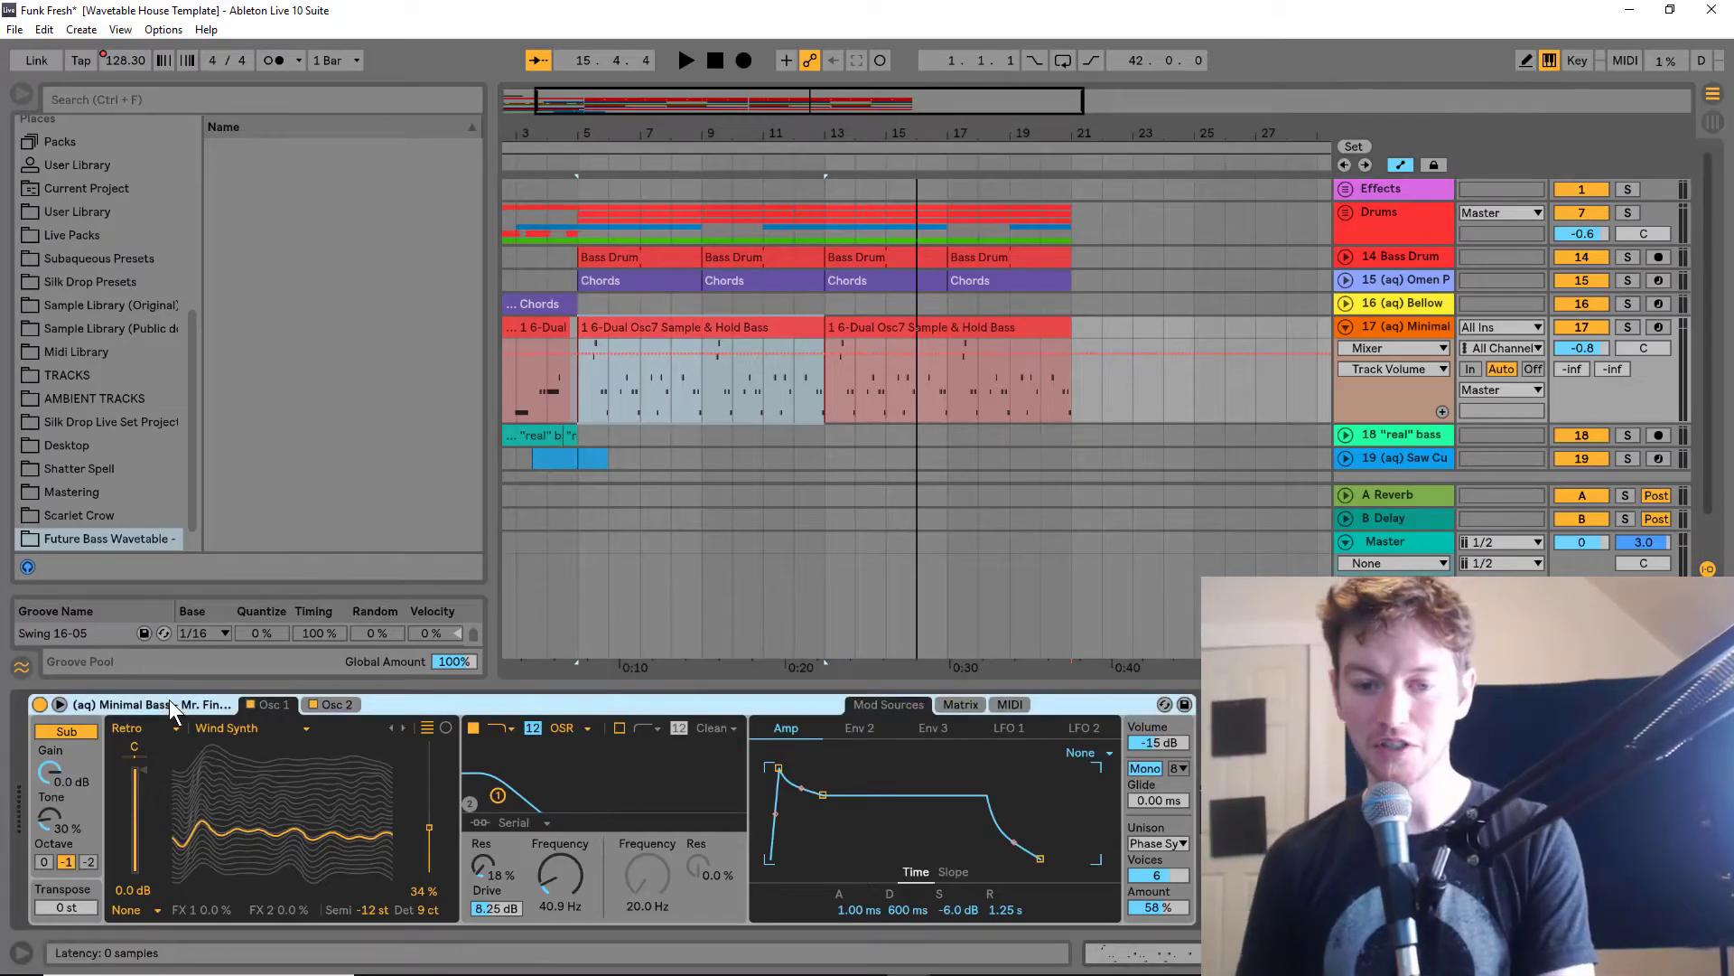
pyautogui.press('Delete')
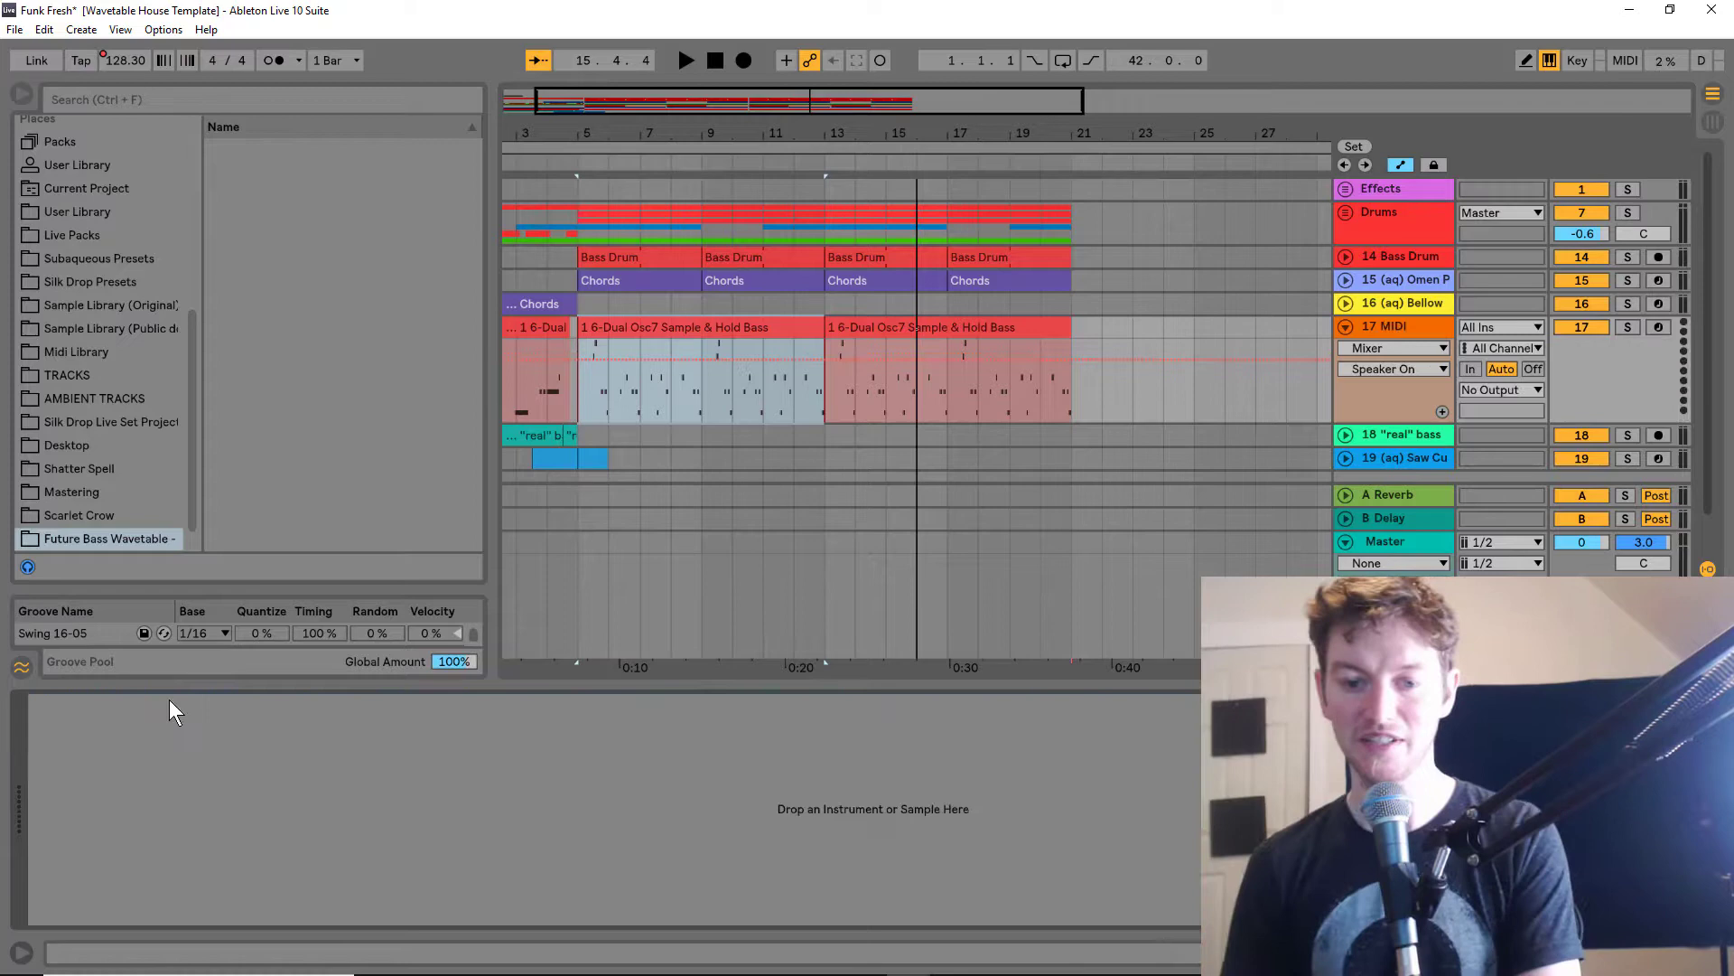
# Load a fresh default Wavetable from the browser's Instruments onto track 17
pyautogui.scroll(5, 141, 241)
pyautogui.click(133, 335)
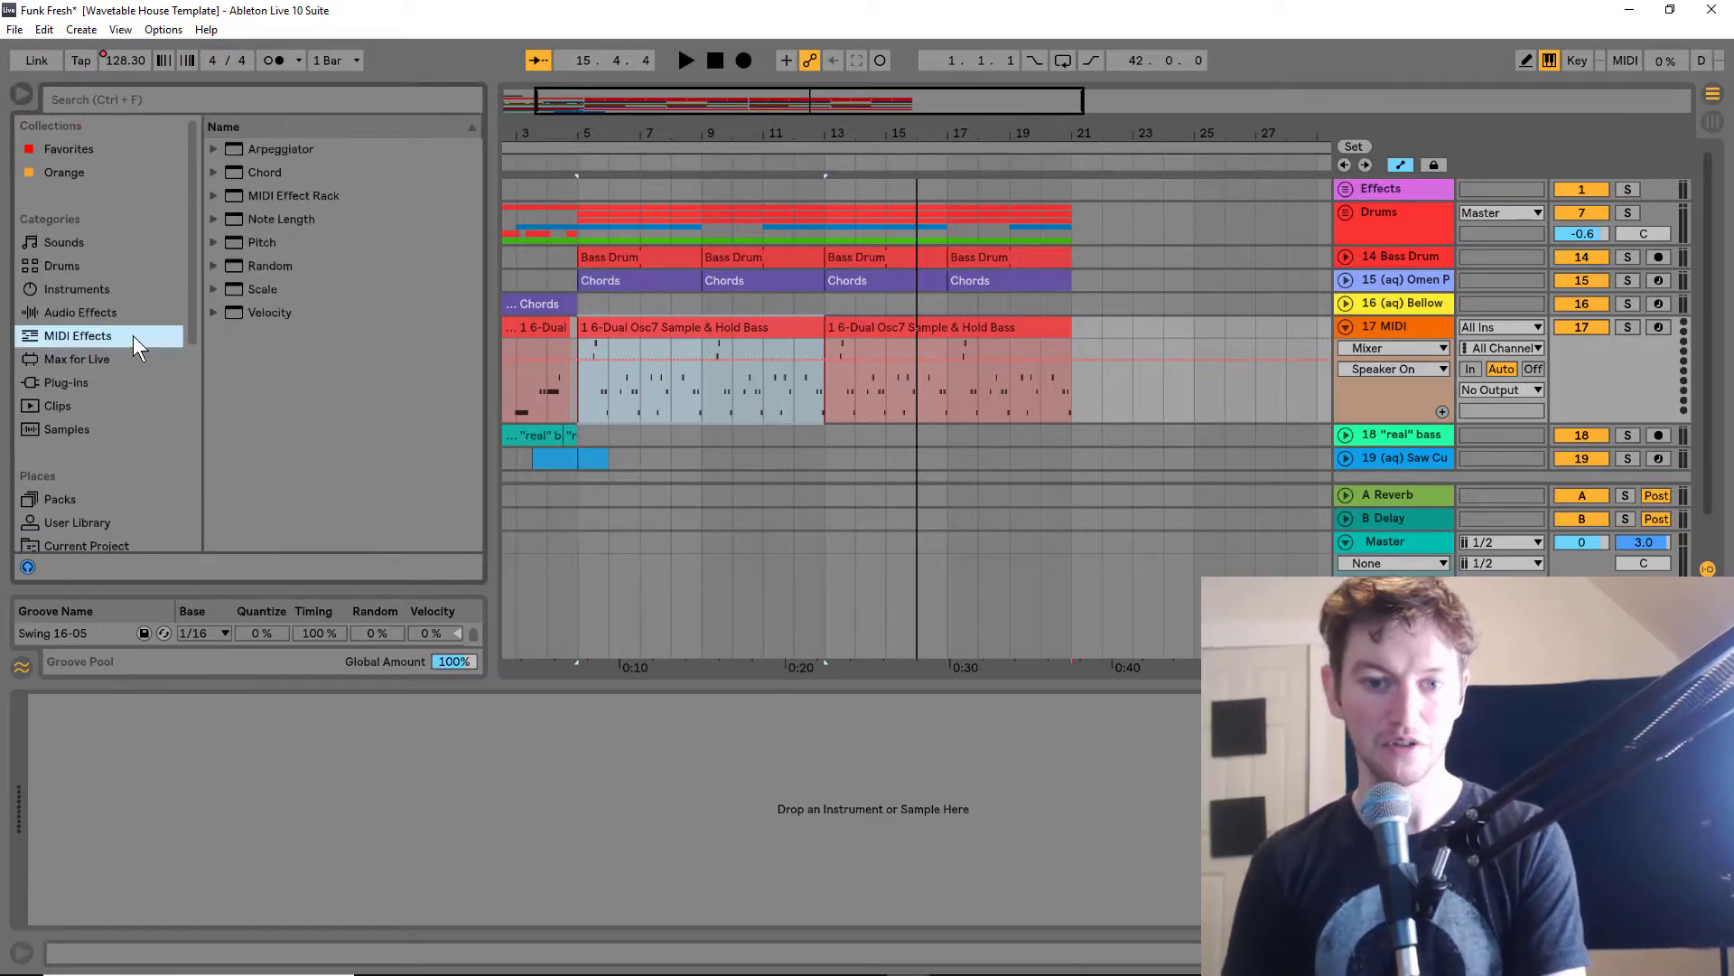
pyautogui.click(121, 314)
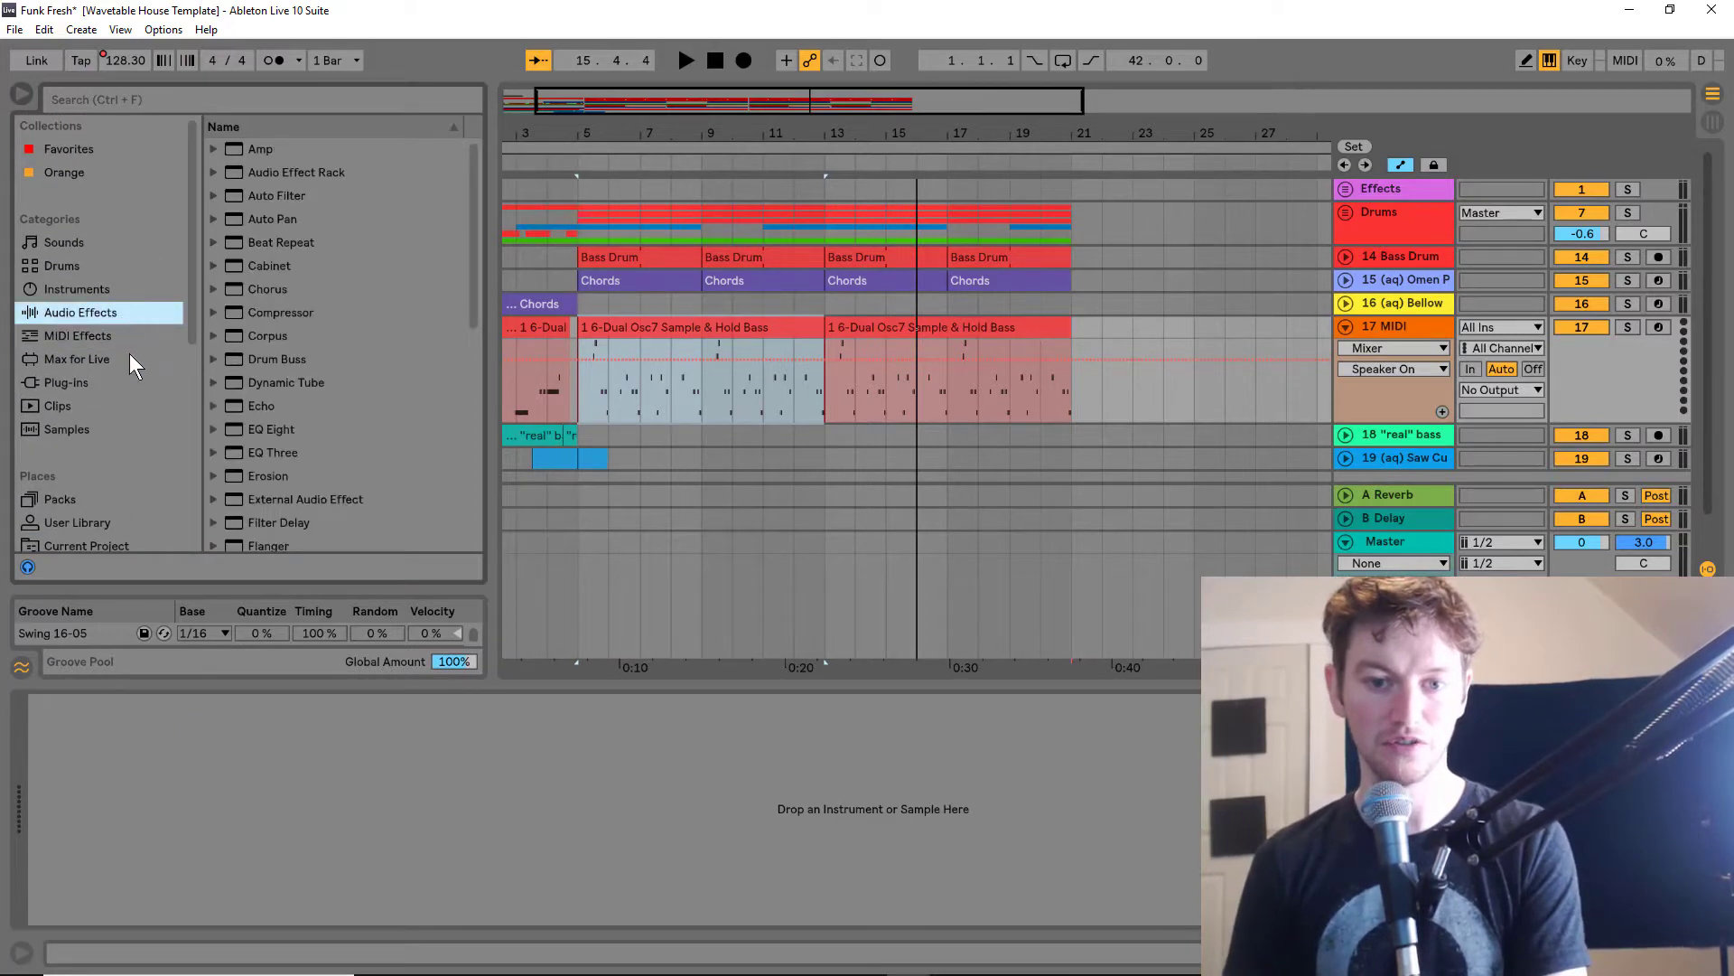
pyautogui.click(106, 287)
pyautogui.moveTo(271, 405); pyautogui.dragTo(241, 860)
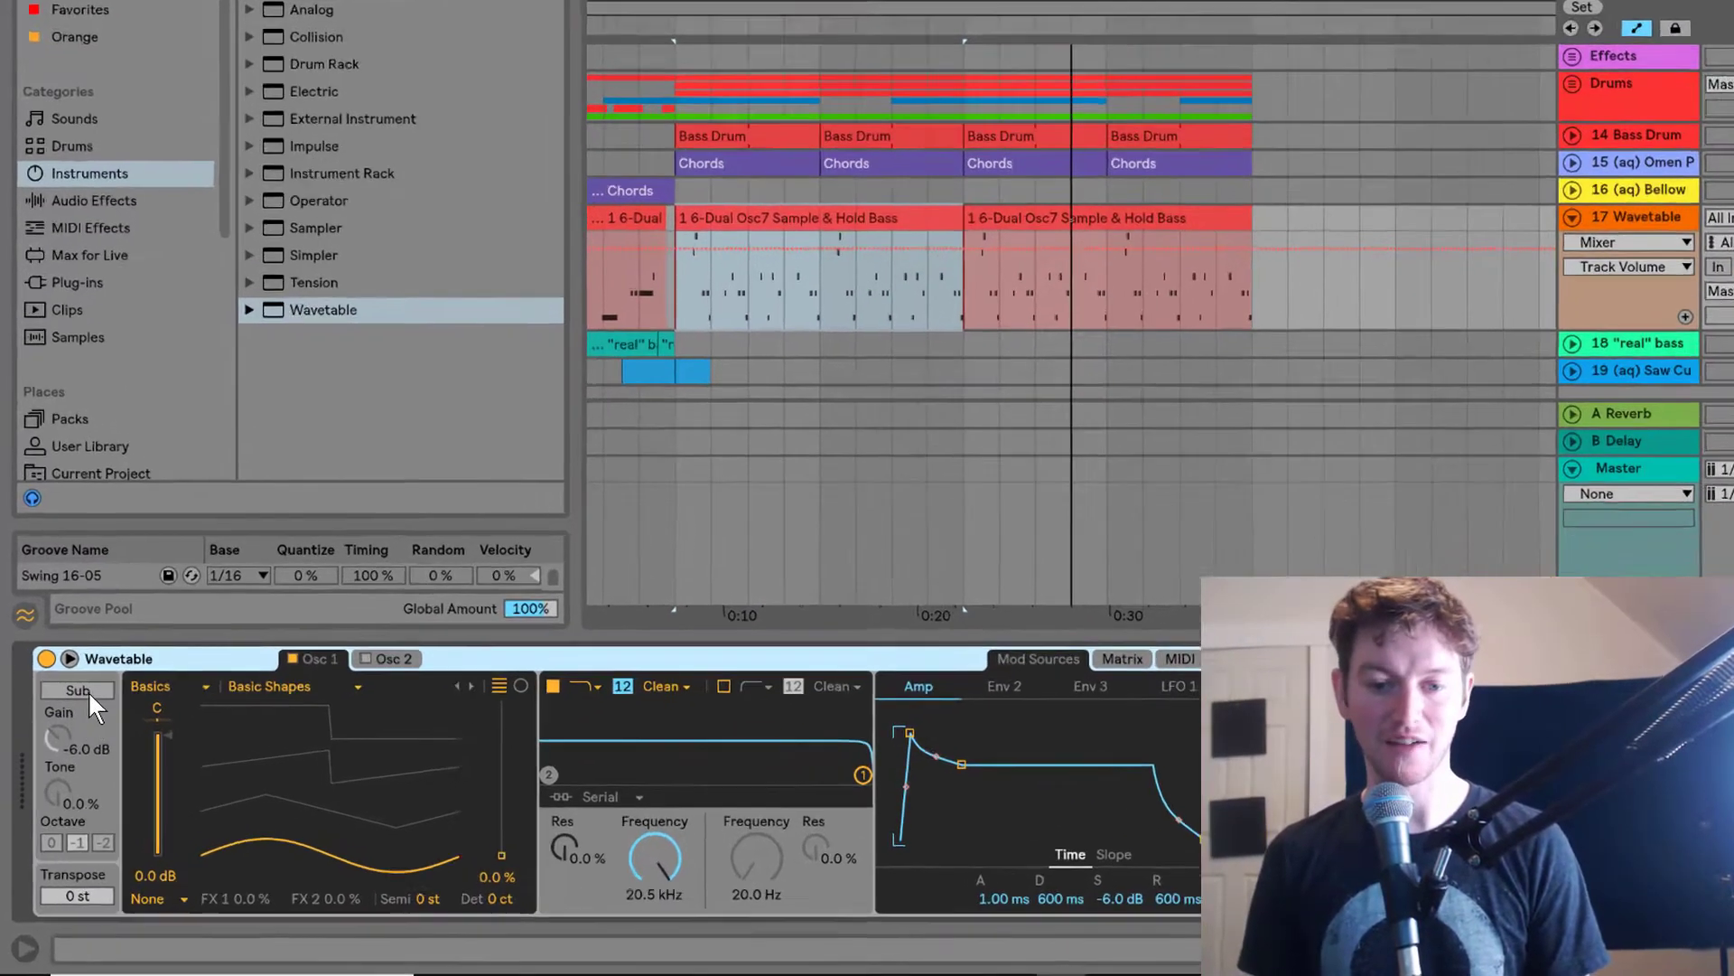
# Enable the sub oscillator one octave down with 0.0 dB gain and 30% tone
pyautogui.click(71, 731)
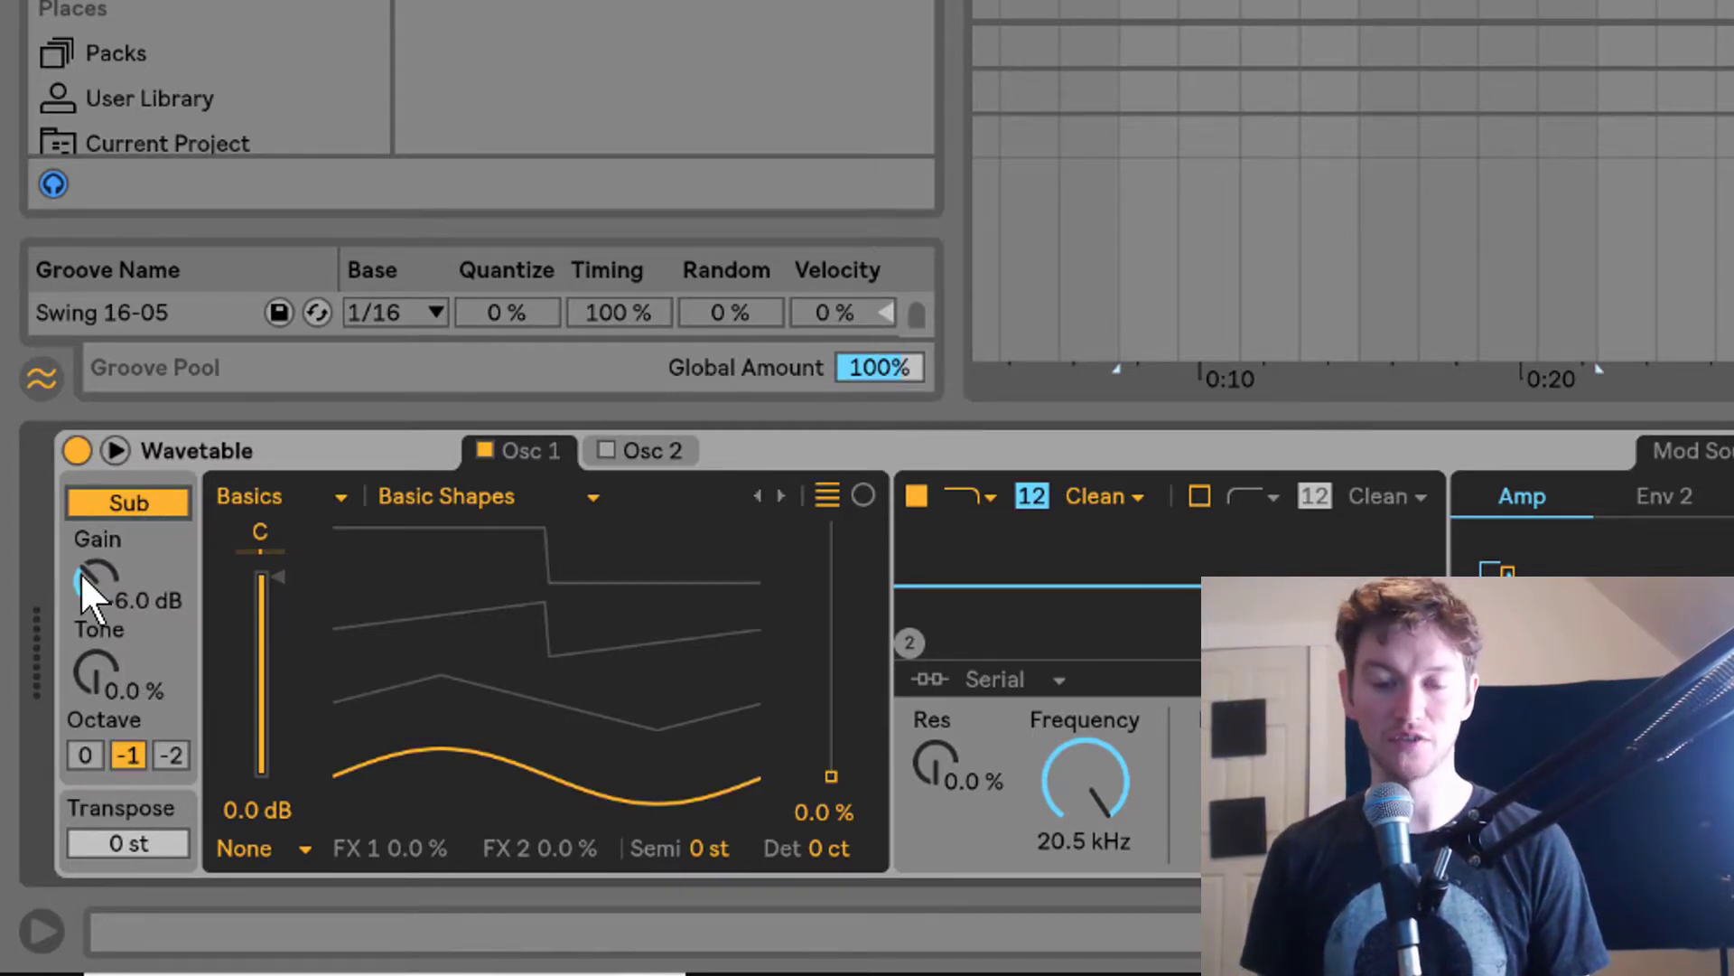
pyautogui.moveTo(96, 587); pyautogui.dragTo(96, 551)
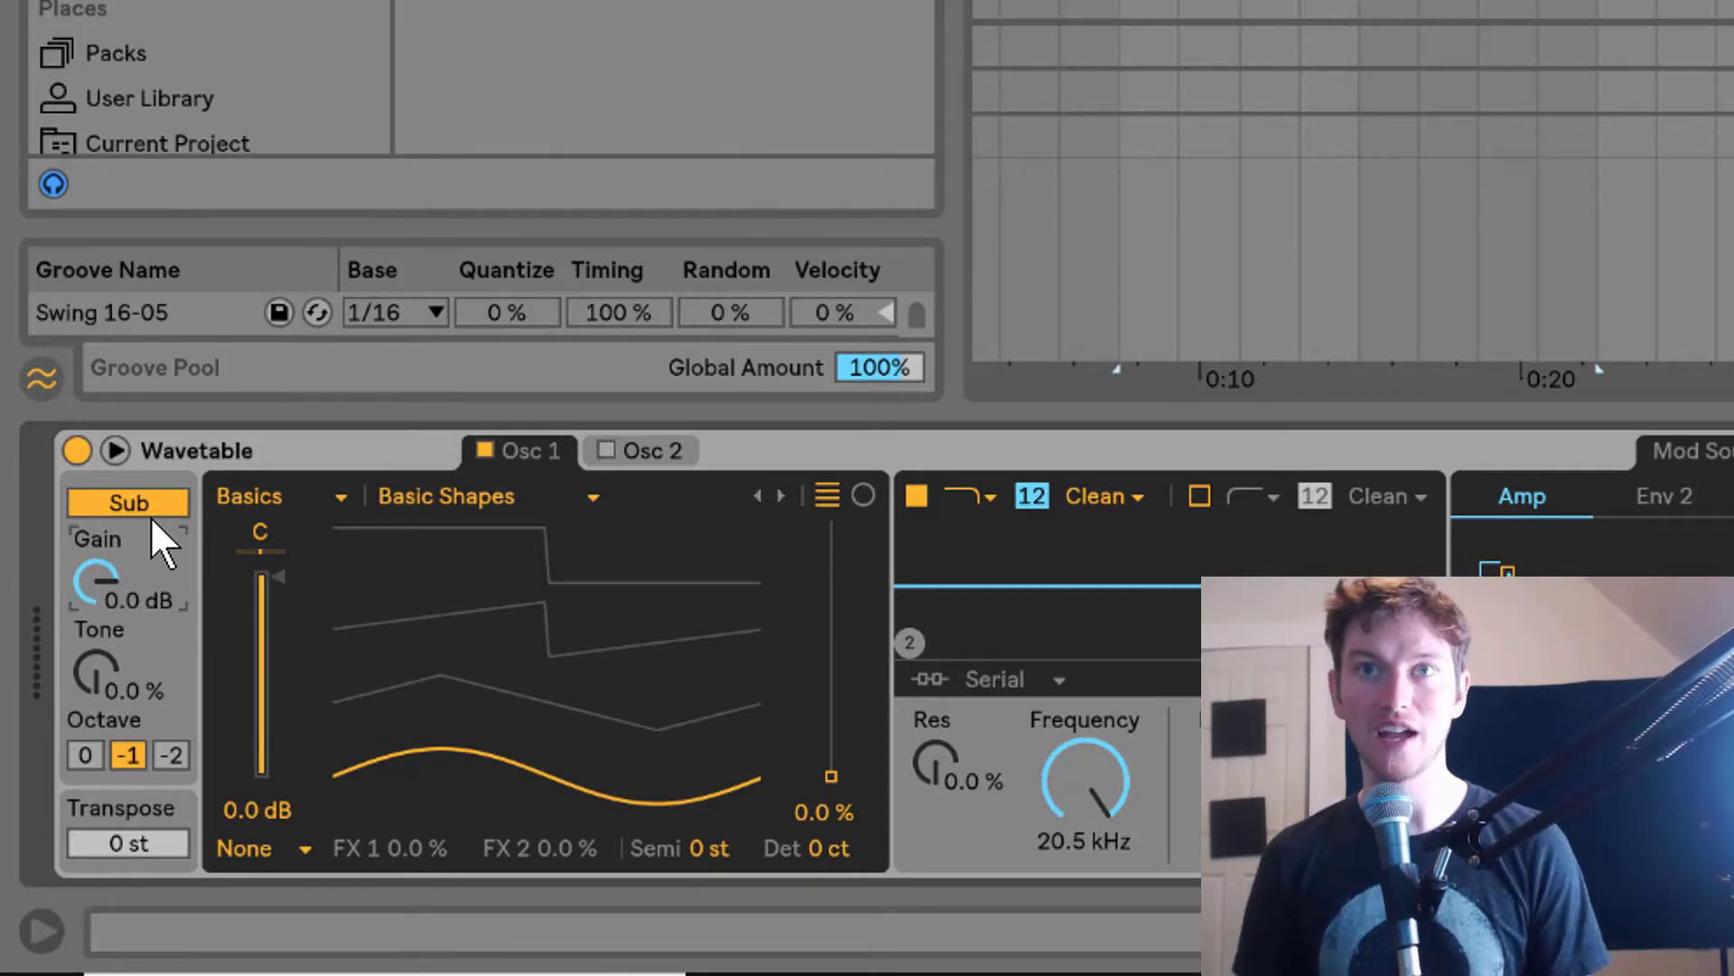
pyautogui.moveTo(99, 654); pyautogui.dragTo(100, 619)
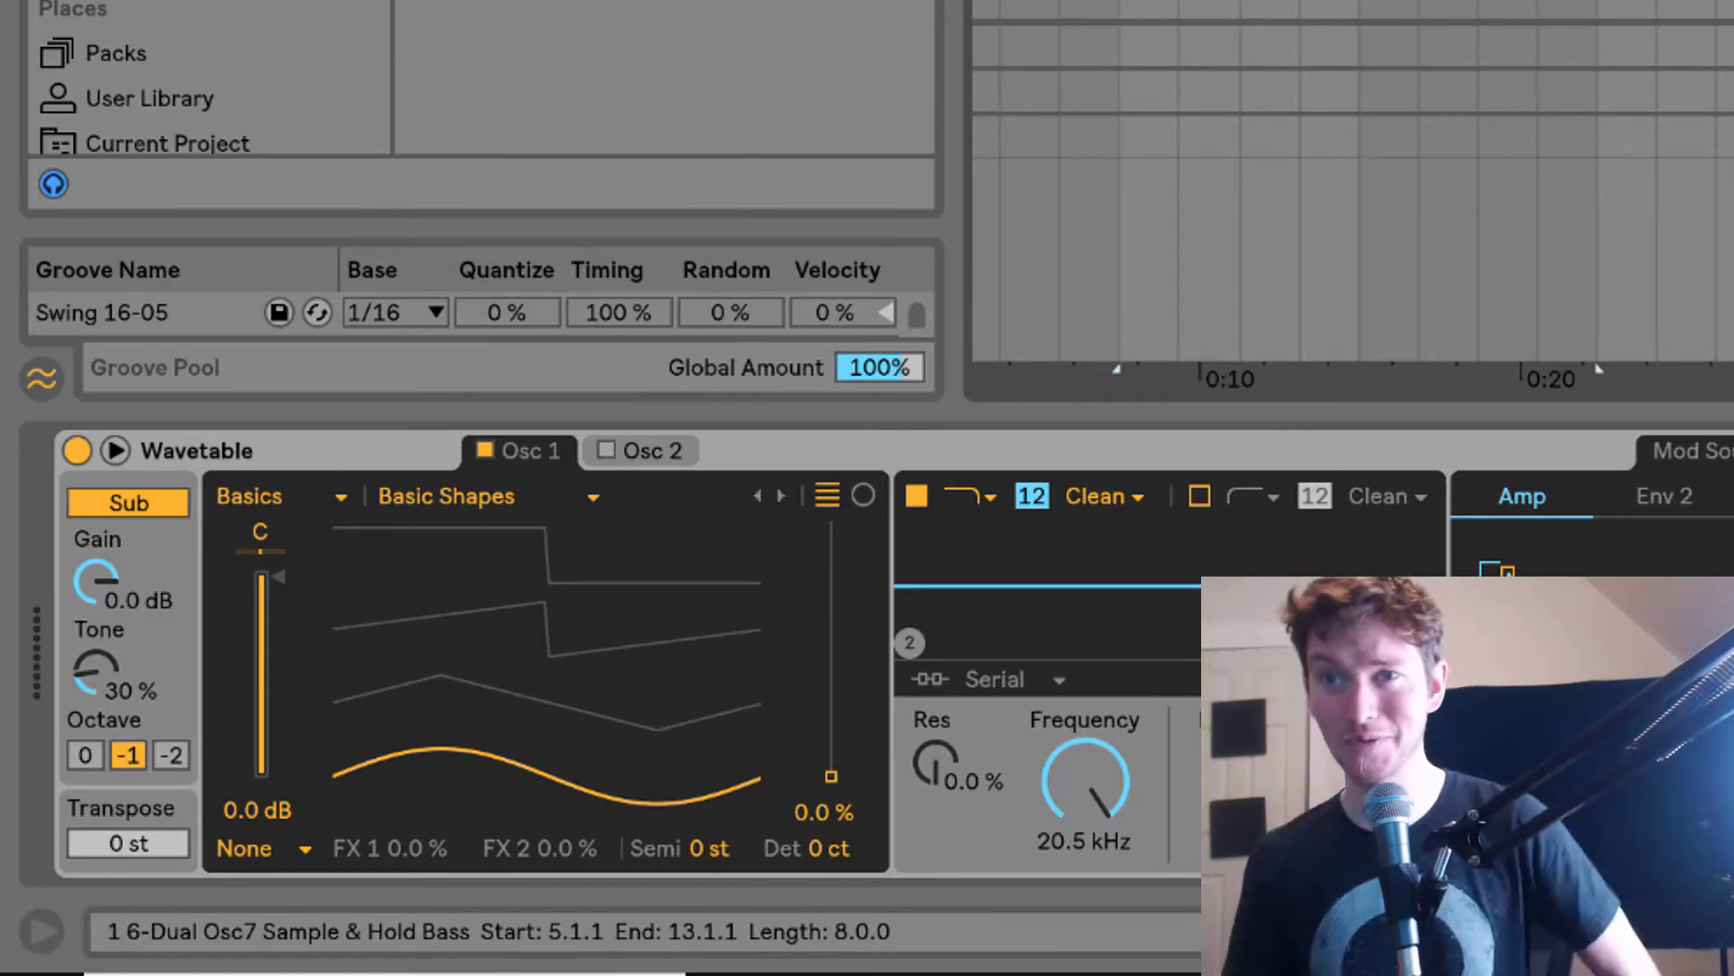
# Load the Retro category's 'Wind Synth' wavetable into Osc 1
pyautogui.click(275, 493)
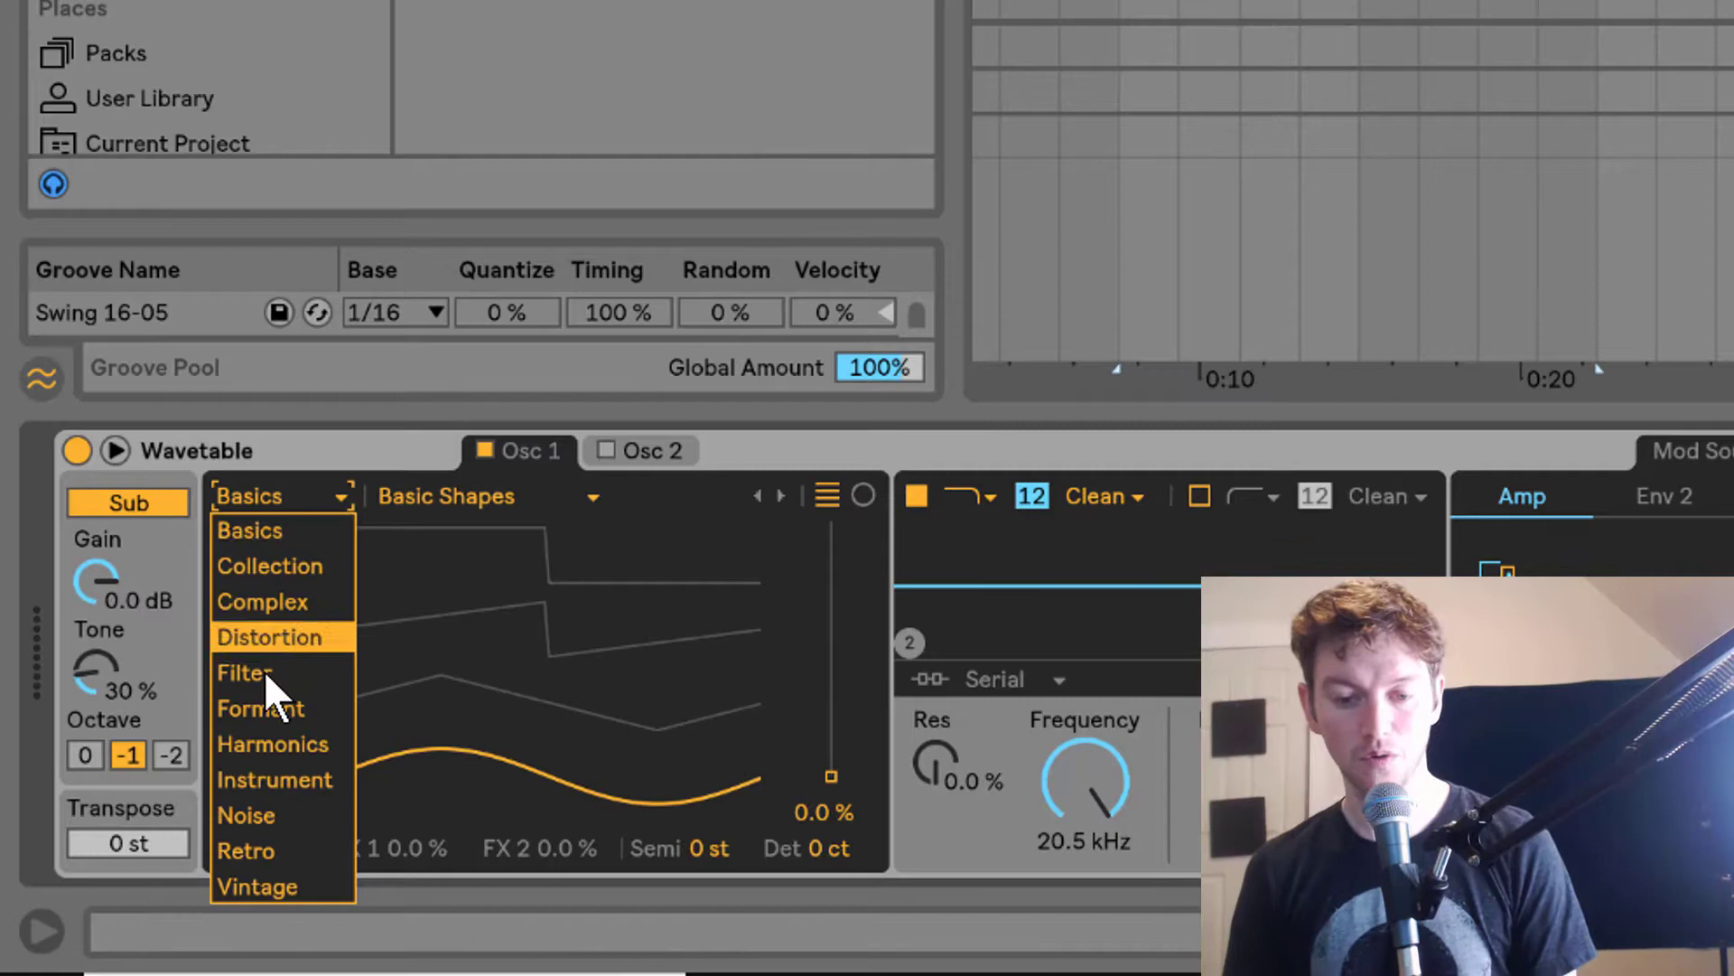
pyautogui.click(257, 837)
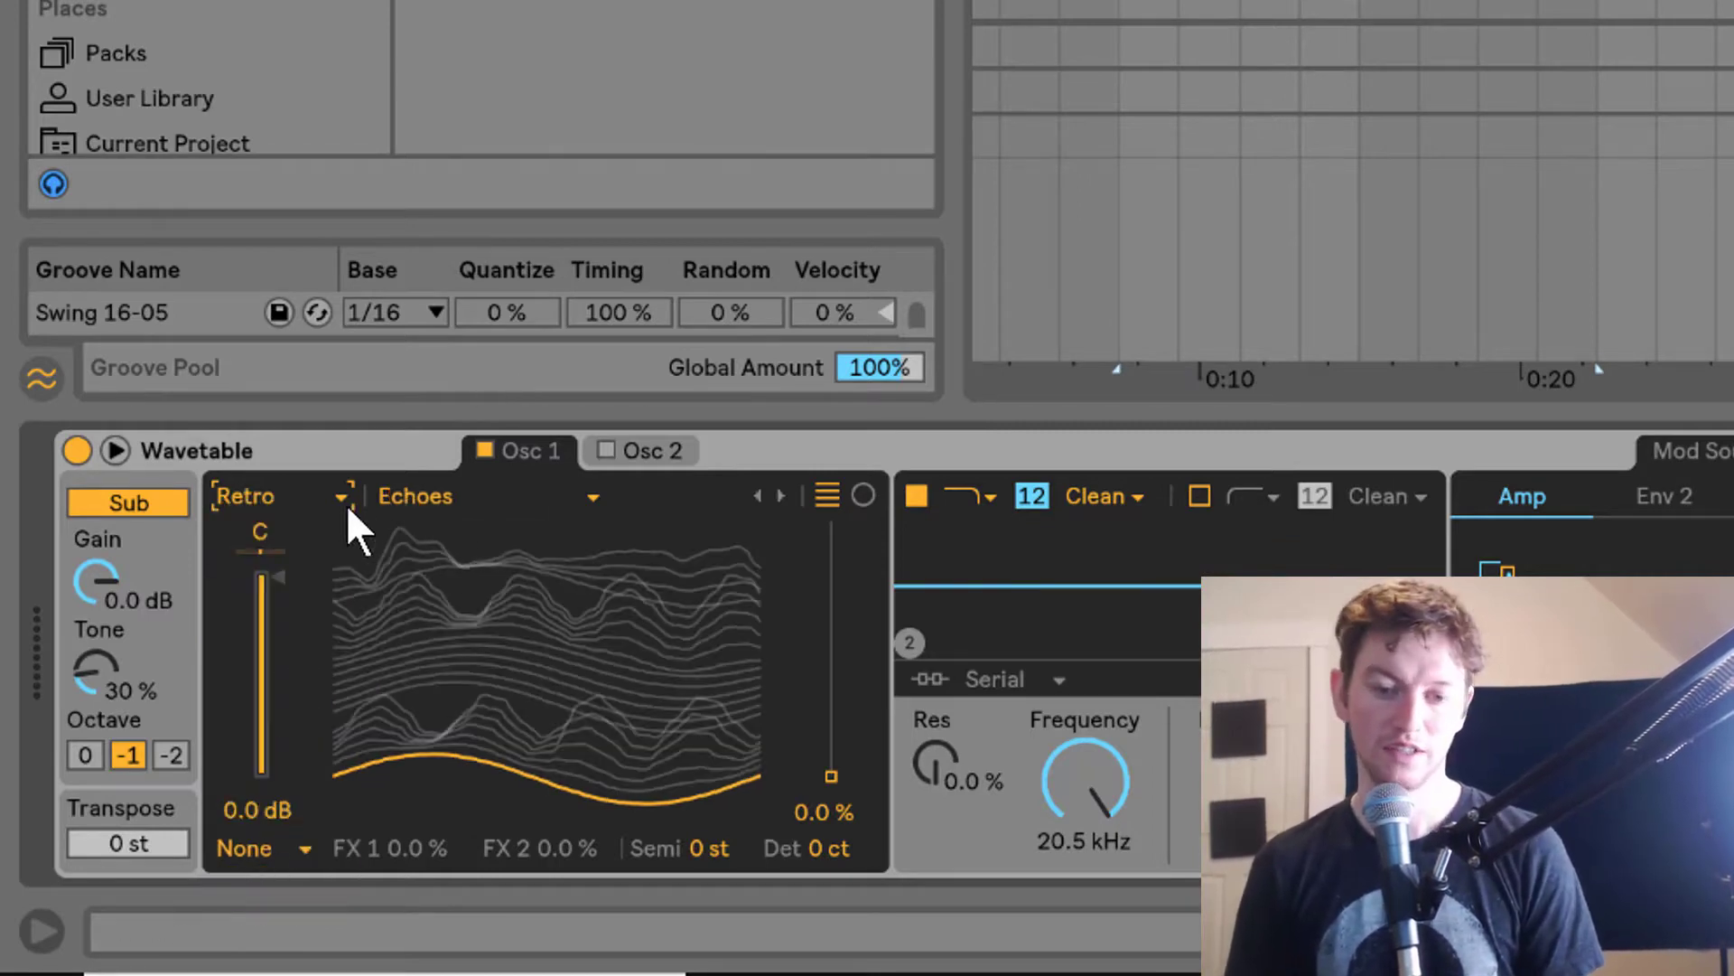
pyautogui.click(436, 502)
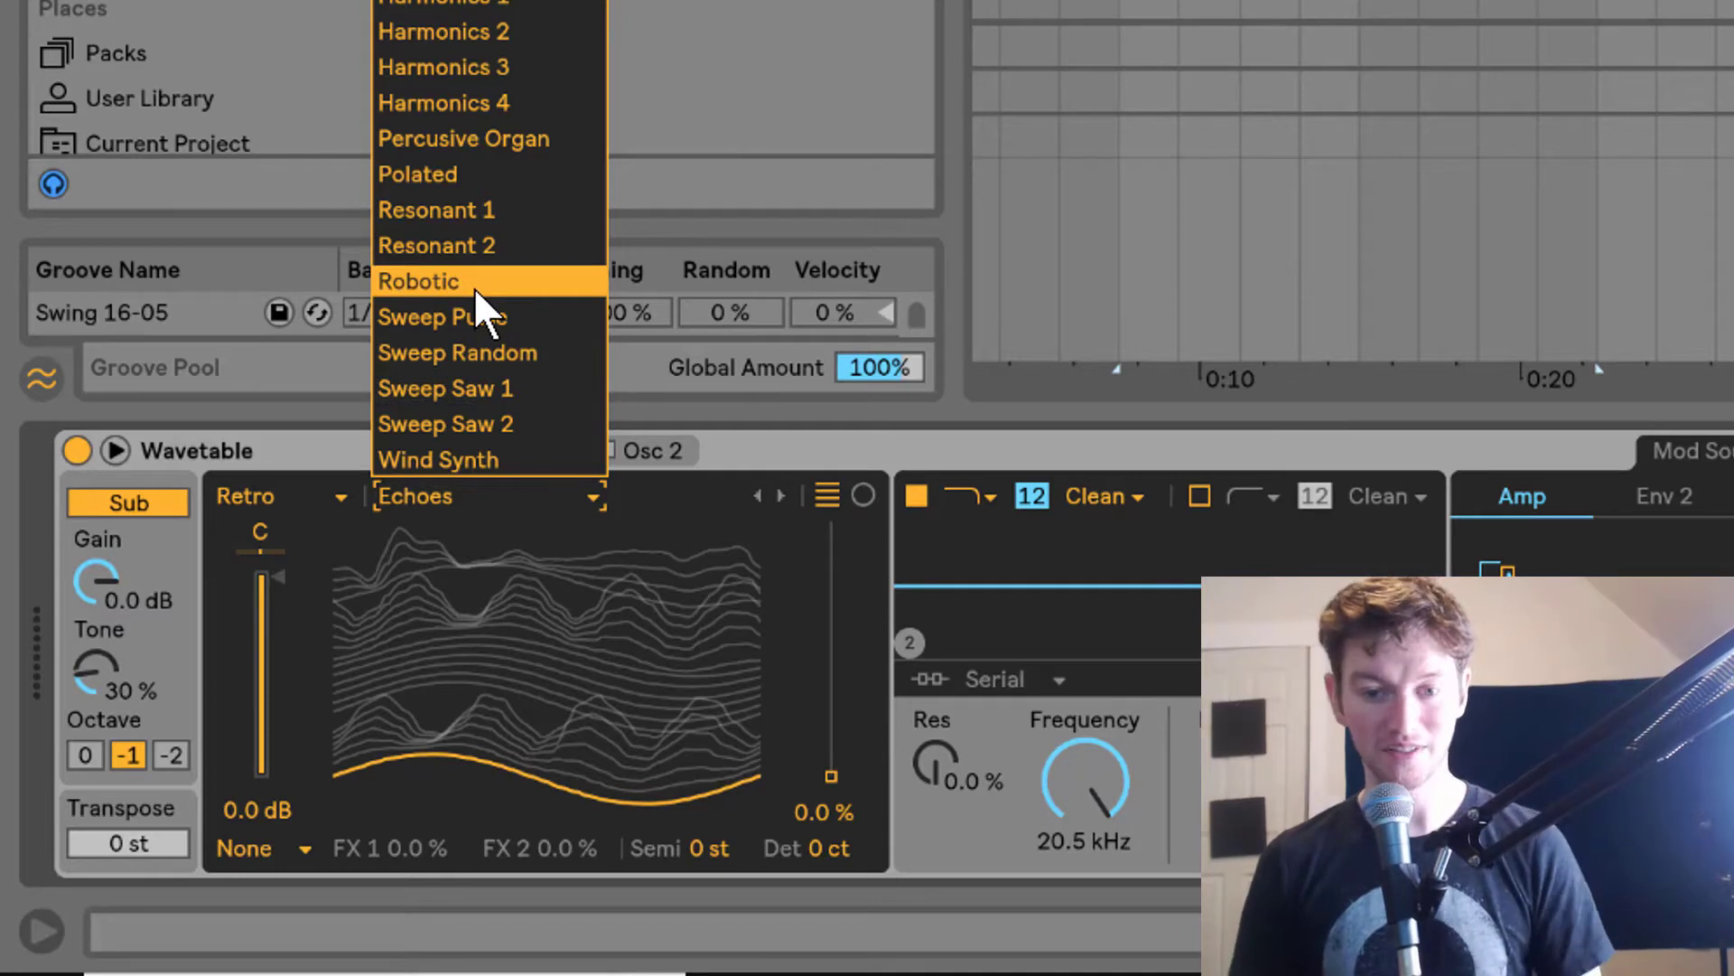
pyautogui.click(496, 459)
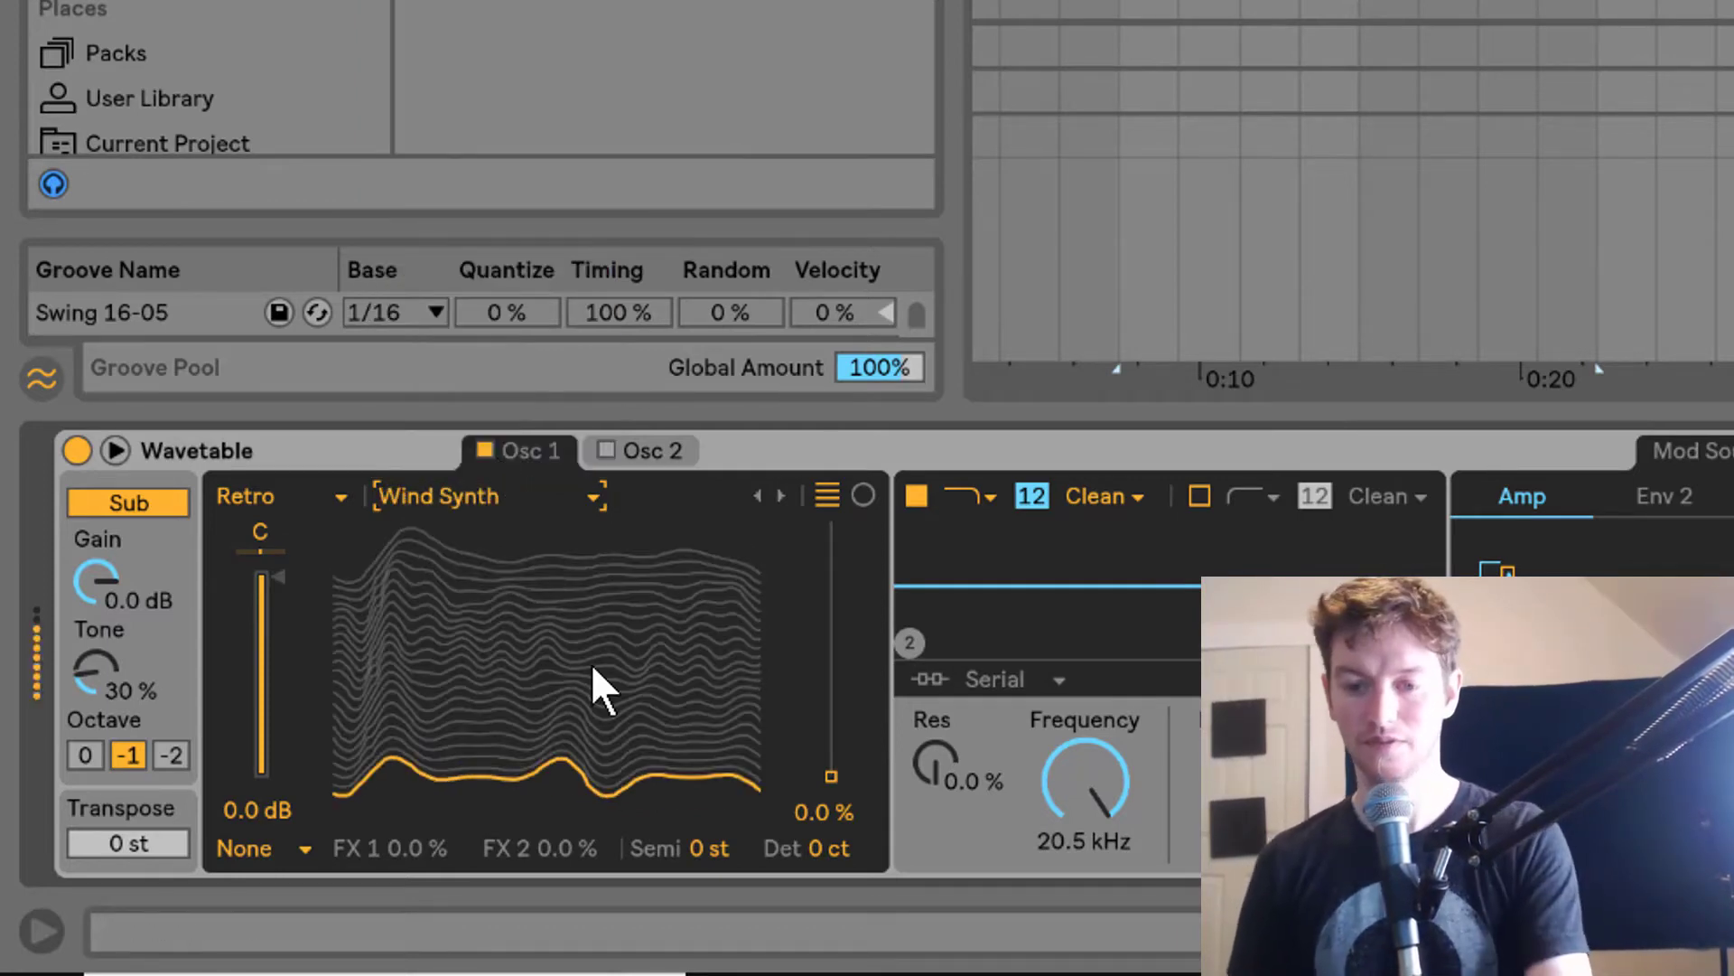
# Sweep Osc 1's wavetable position to audition it, settling at 30%
pyautogui.moveTo(591, 703); pyautogui.dragTo(591, 631)
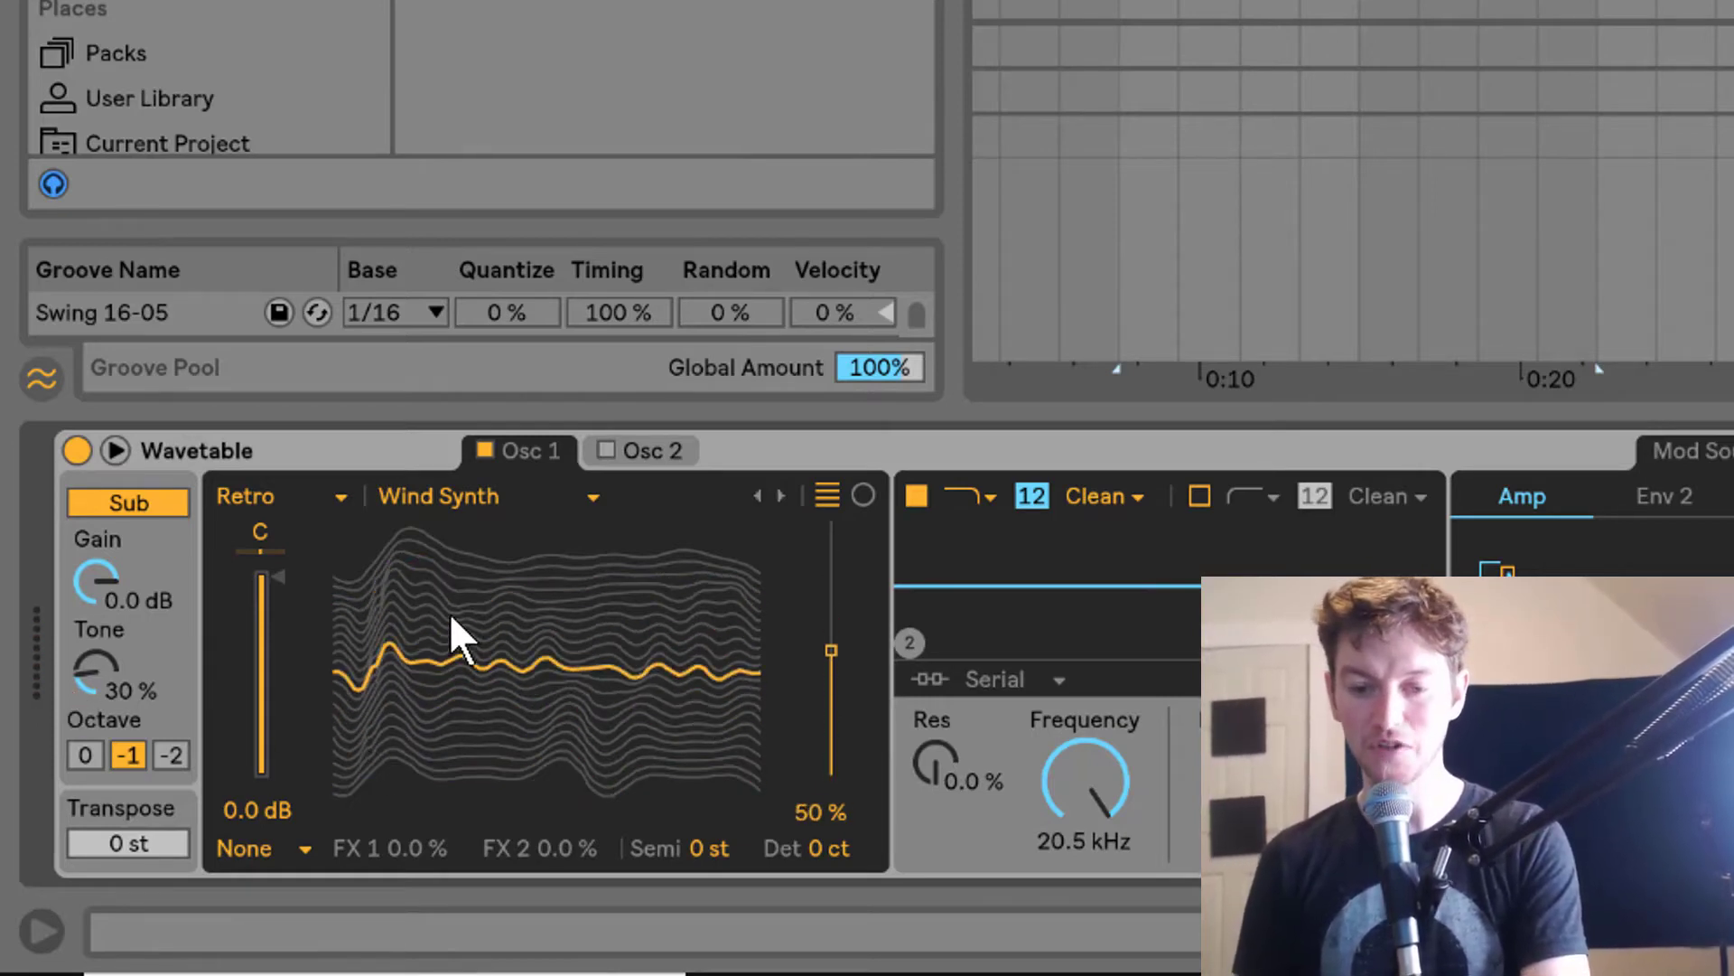
pyautogui.moveTo(614, 663)
pyautogui.mouseDown()
pyautogui.moveTo(613, 734)
pyautogui.moveTo(614, 639)
pyautogui.mouseUp()
pyautogui.moveTo(460, 726); pyautogui.dragTo(463, 660)
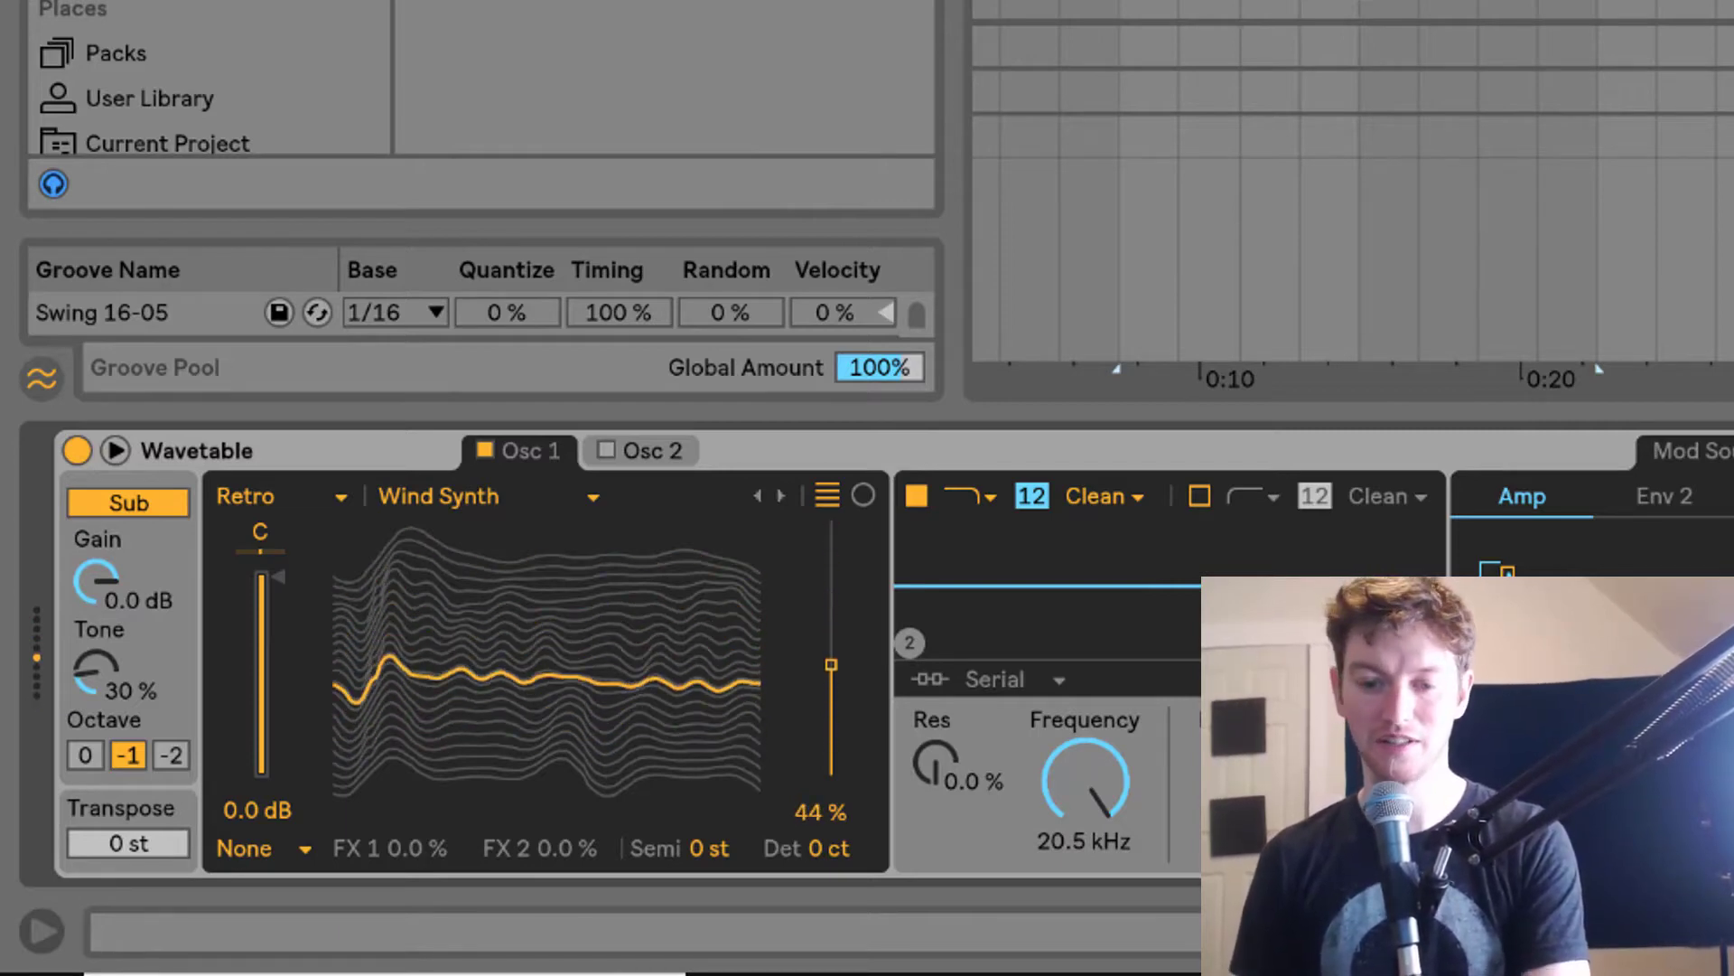
pyautogui.moveTo(833, 666); pyautogui.dragTo(832, 700)
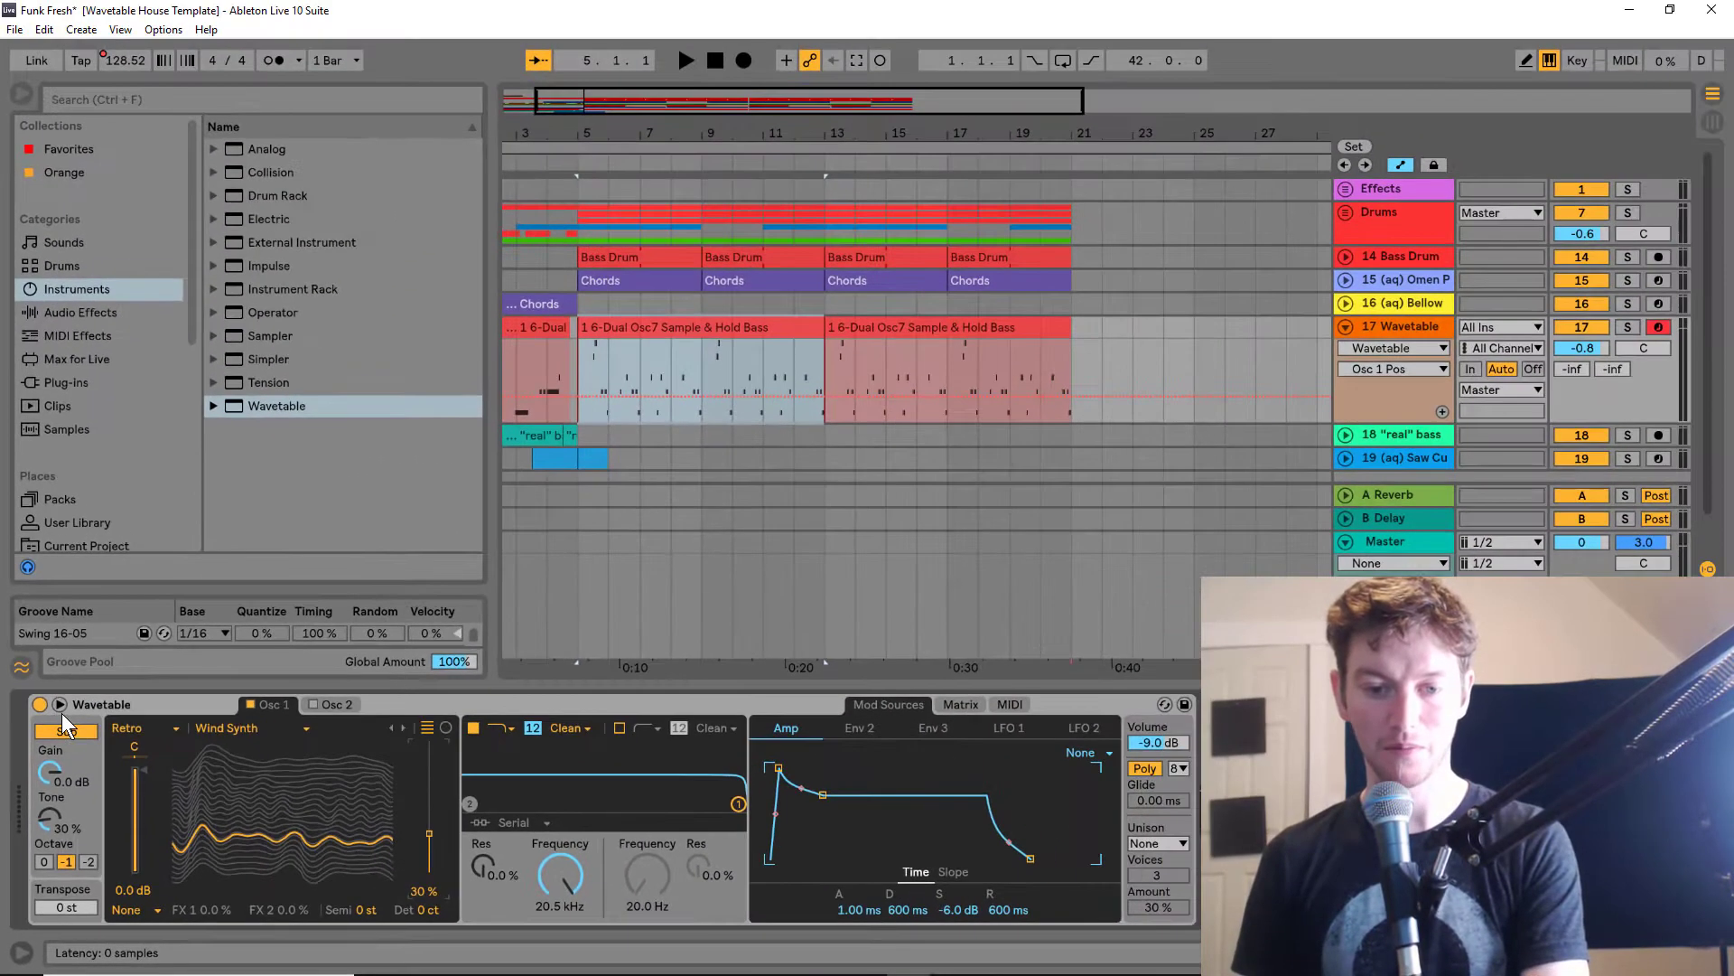
# Expand Wavetable into its full-size editor
pyautogui.click(60, 706)
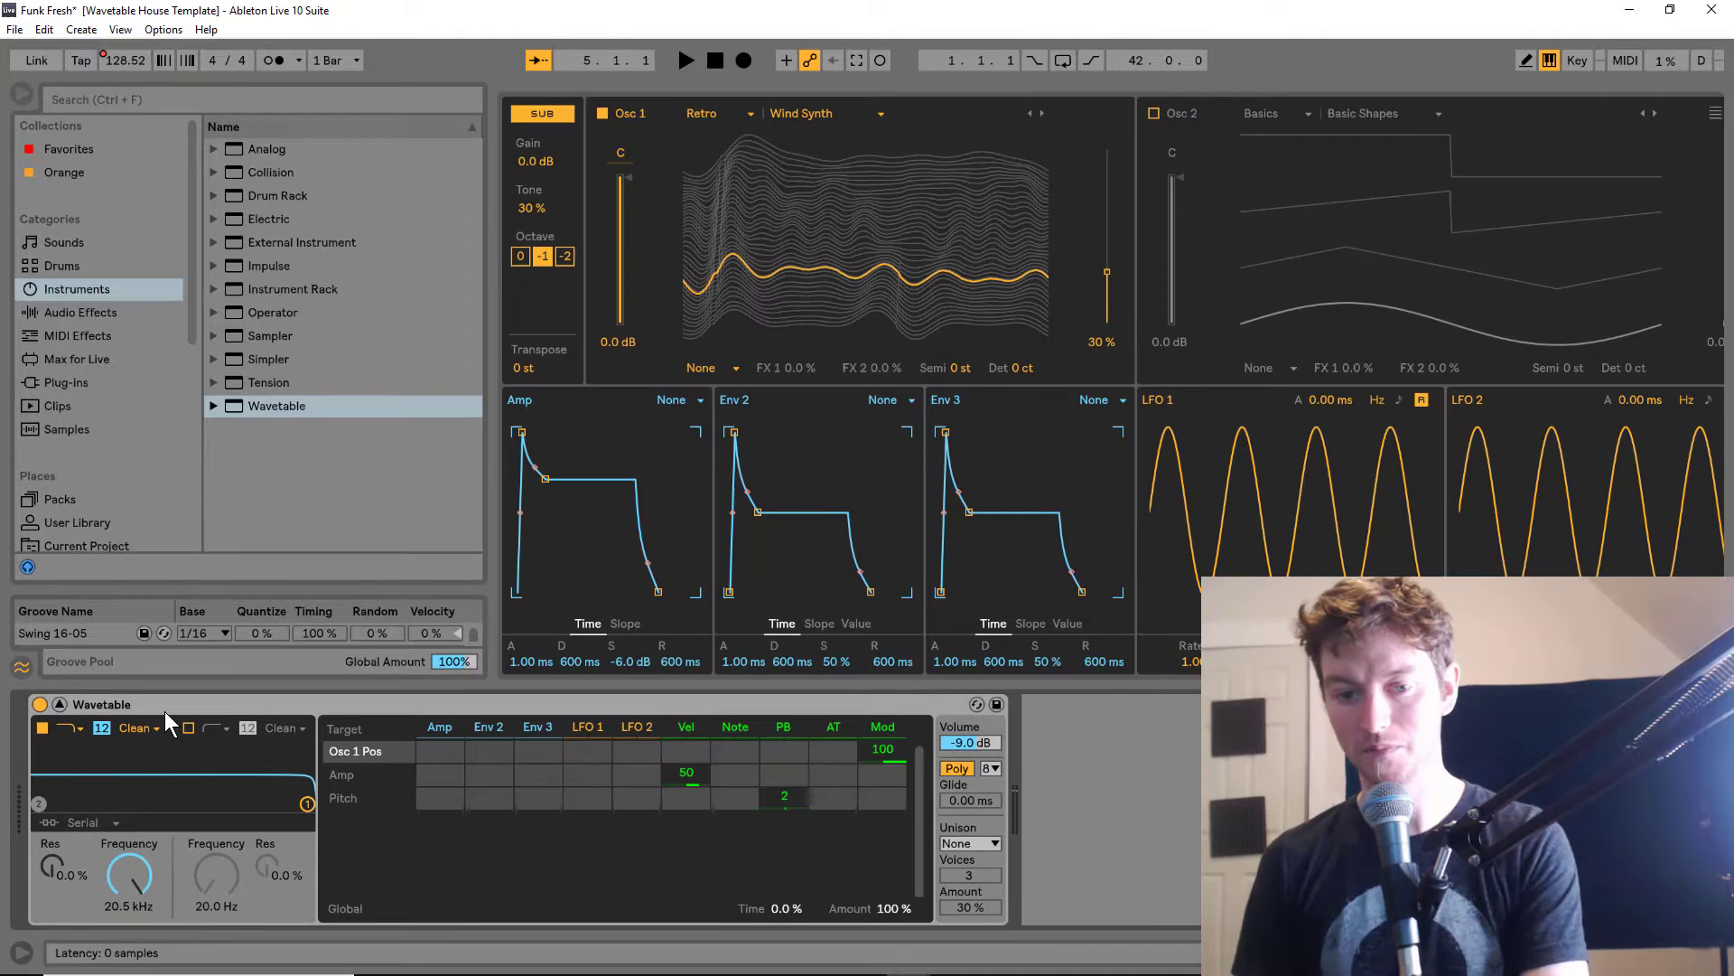
pyautogui.click(66, 706)
pyautogui.click(65, 707)
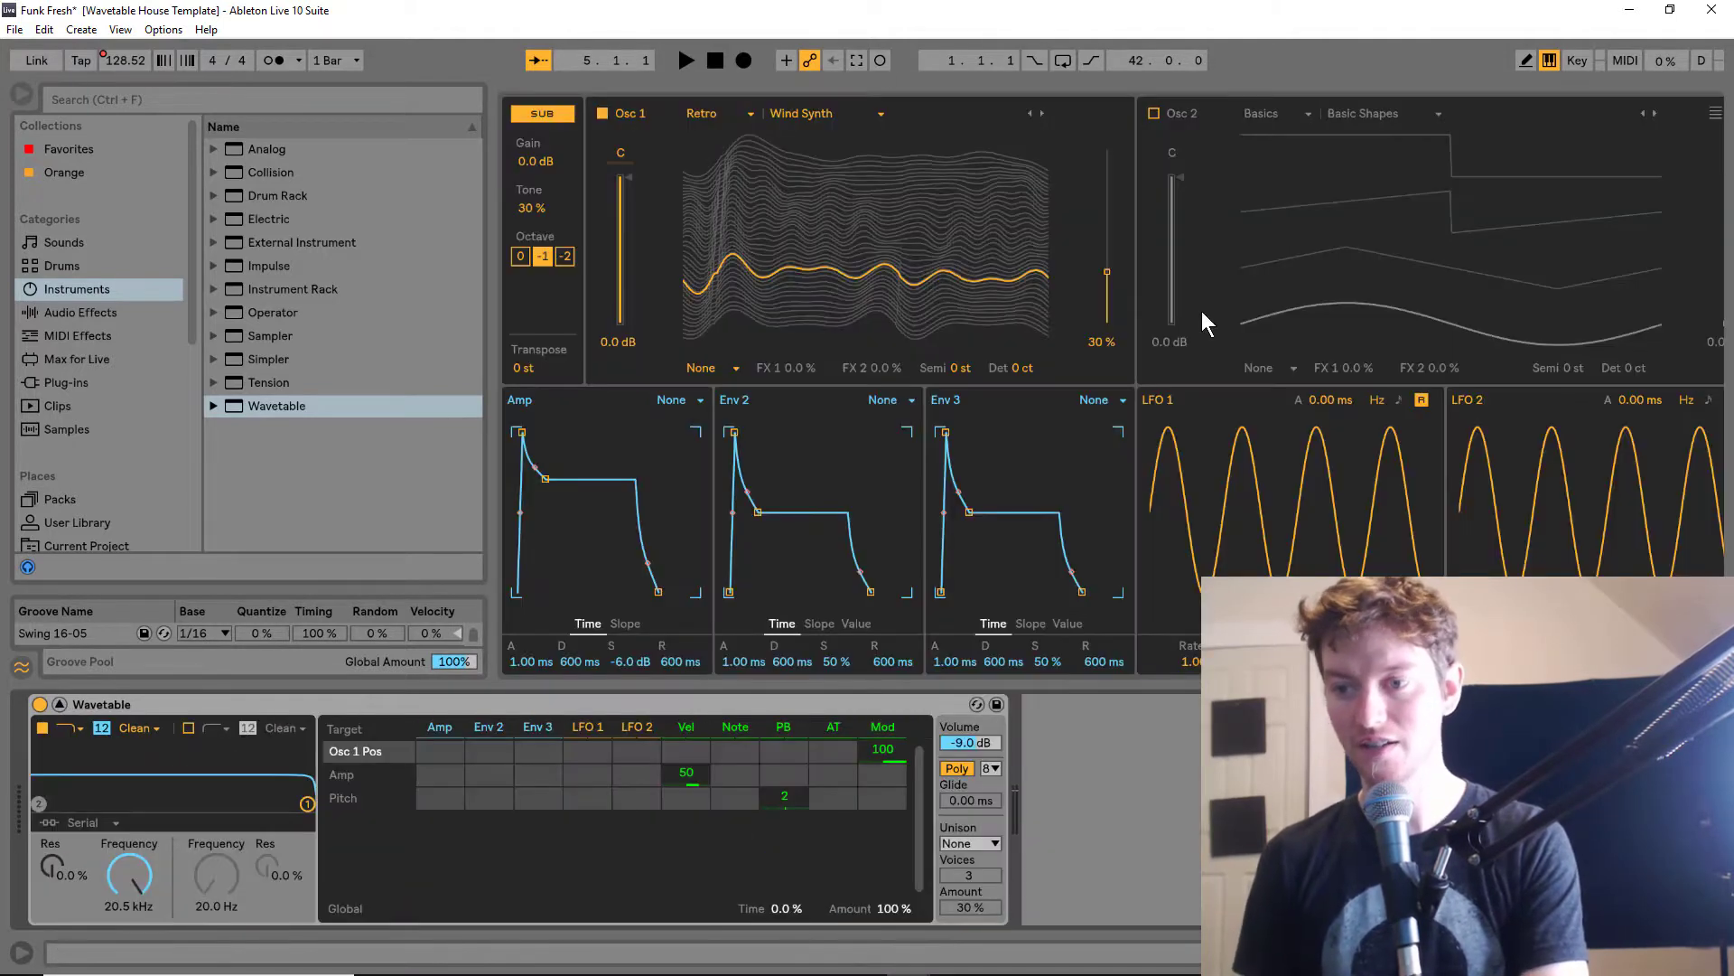
# Enable Osc 2 at 91% wavetable position and drop Filter 1 cutoff to 114 Hz
pyautogui.click(1155, 114)
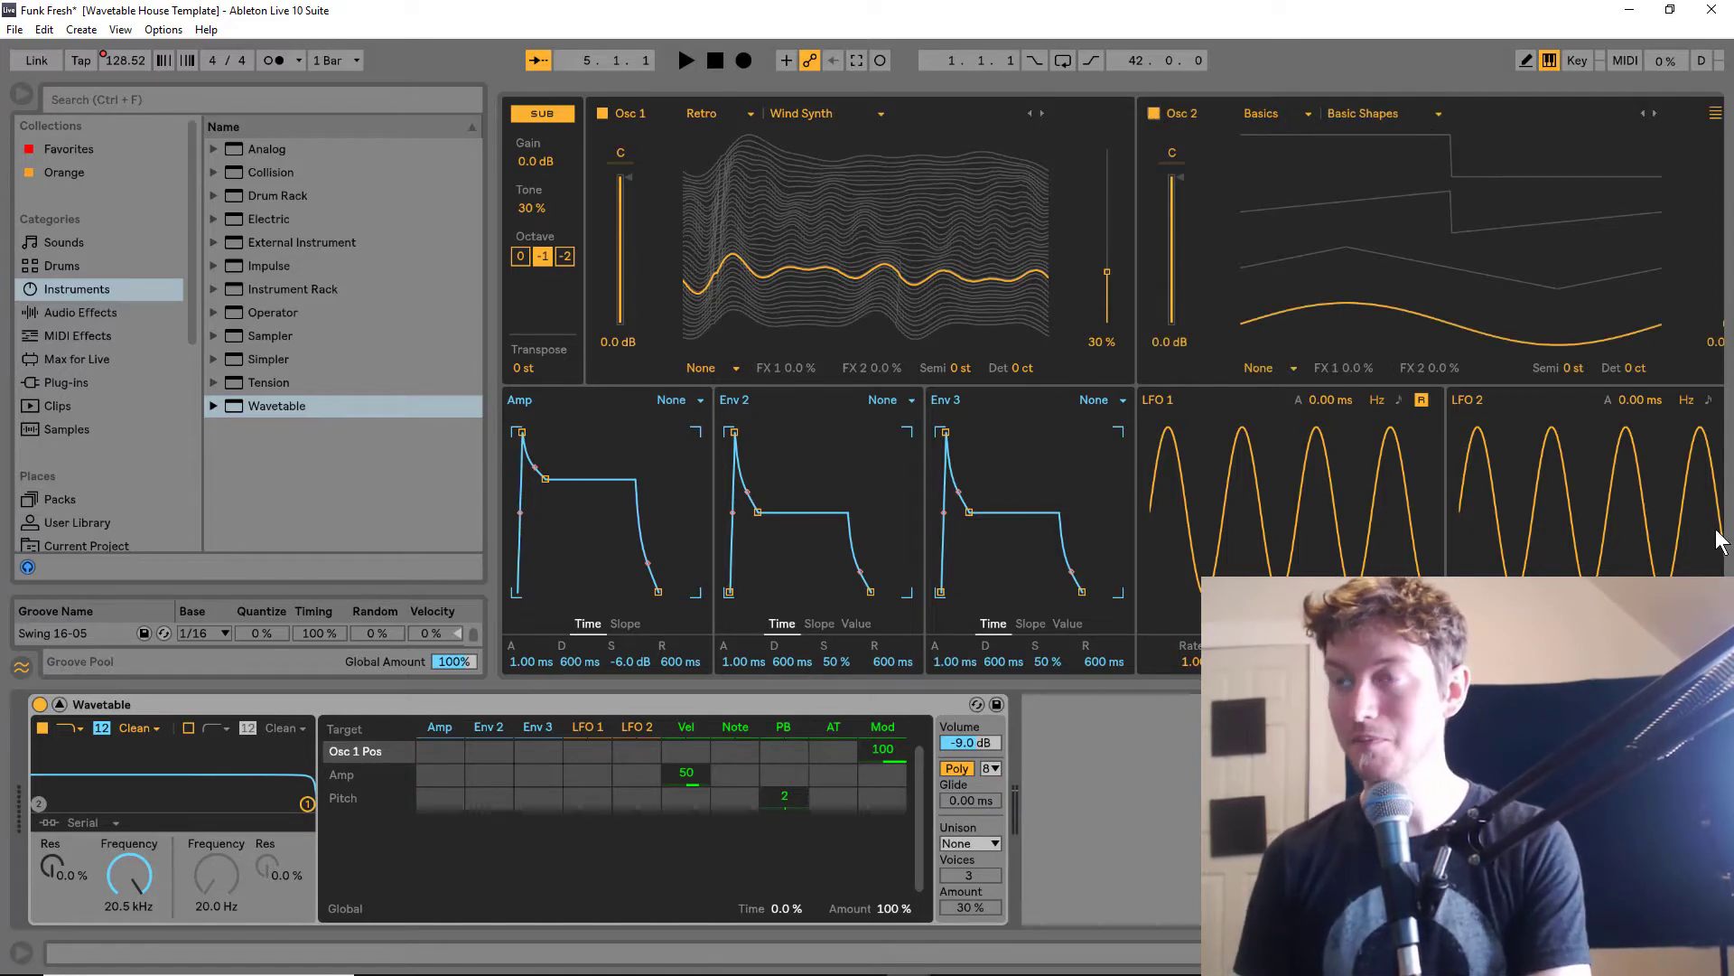
pyautogui.moveTo(1725, 330); pyautogui.dragTo(1725, 307)
pyautogui.moveTo(488, 366); pyautogui.dragTo(331, 362)
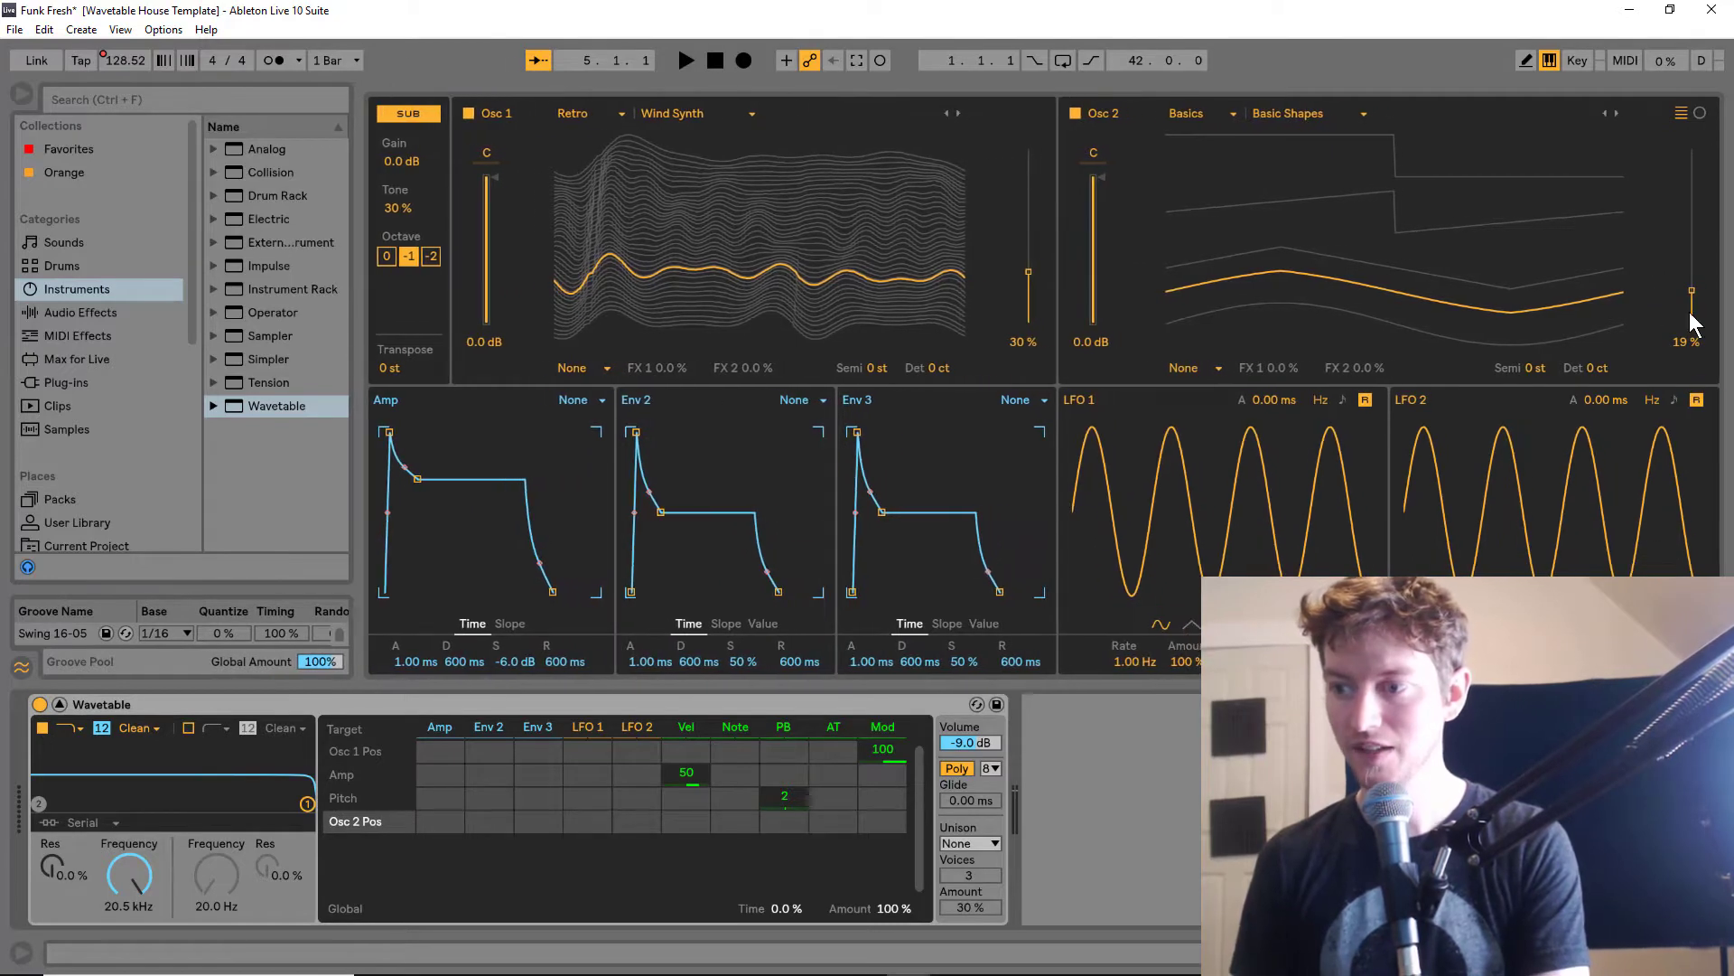
pyautogui.moveTo(1693, 294); pyautogui.dragTo(1693, 166)
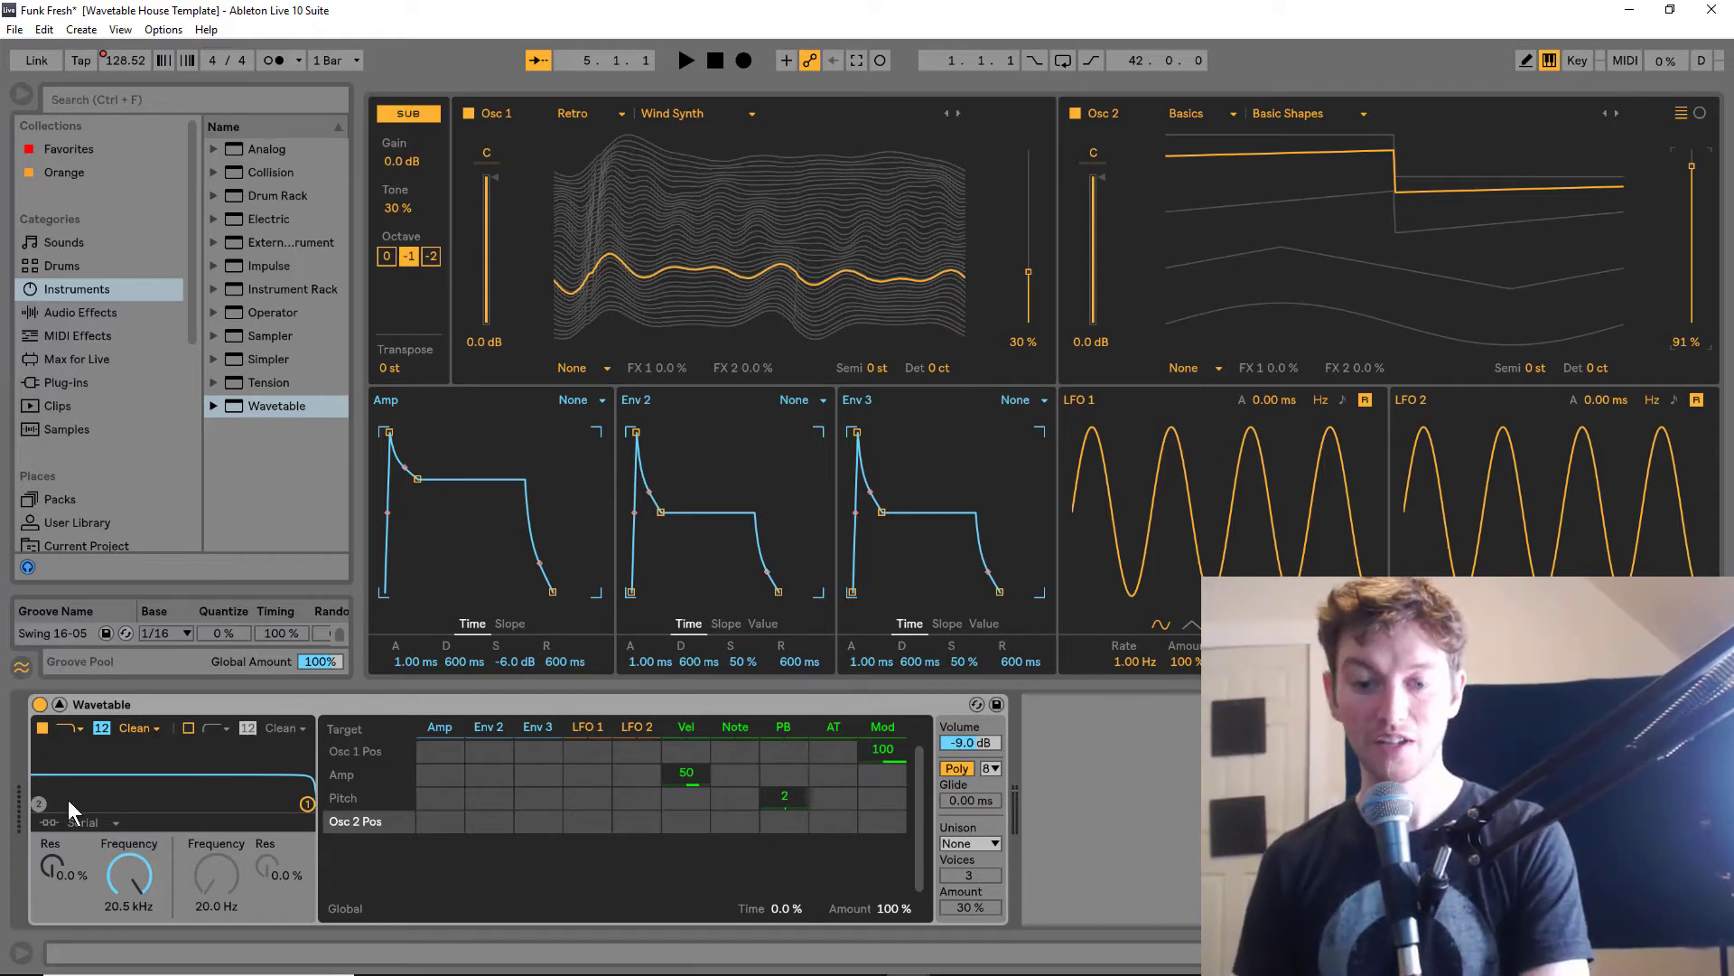
pyautogui.moveTo(307, 803); pyautogui.dragTo(106, 794)
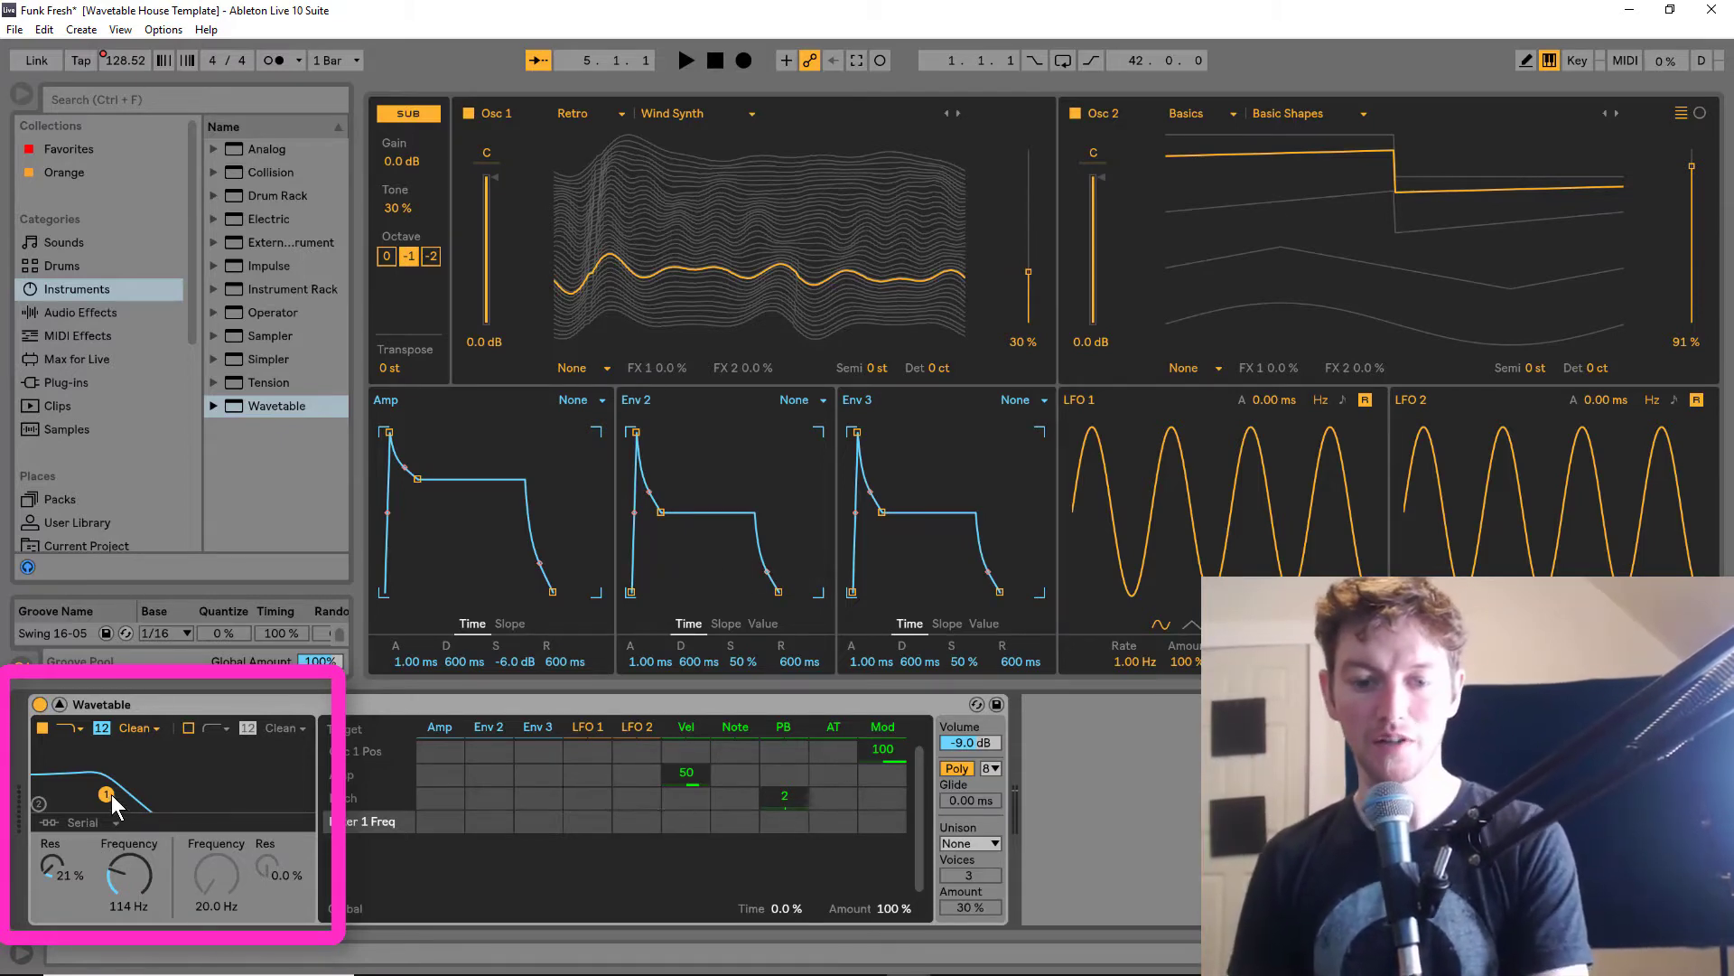
# Set Filter 1 to OSR at 40.9 Hz, 29% resonance, 9 dB drive; volume -17 dB
pyautogui.moveTo(107, 794); pyautogui.dragTo(93, 790)
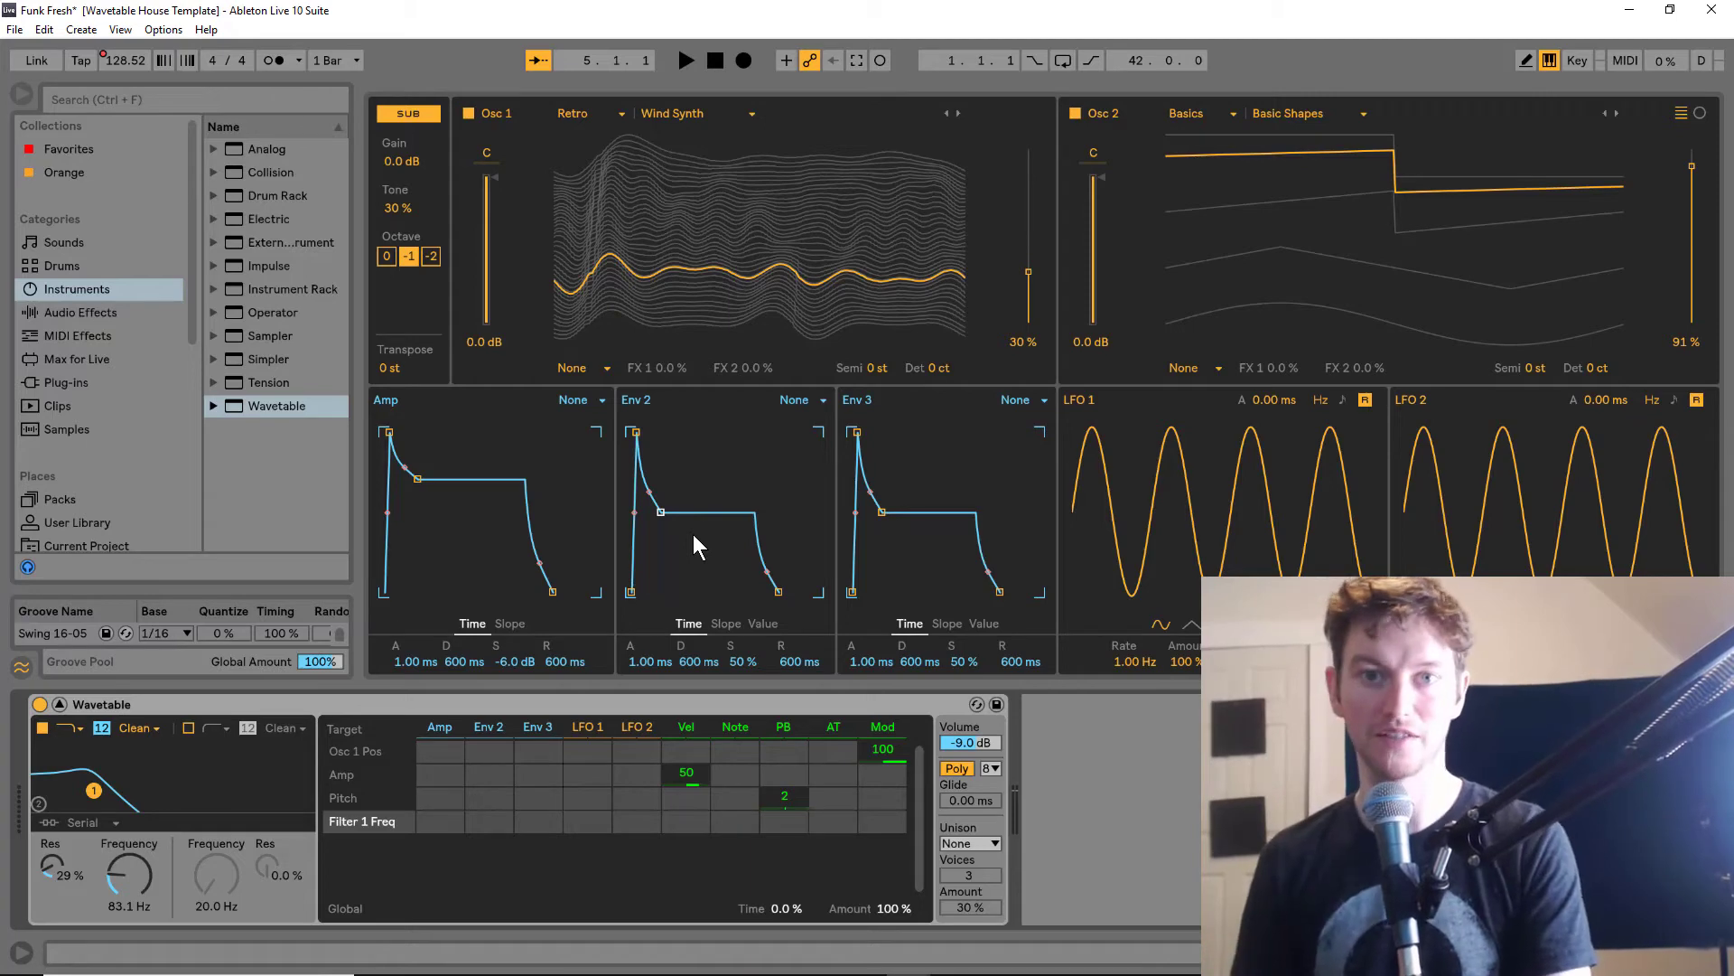
pyautogui.moveTo(140, 875); pyautogui.dragTo(140, 904)
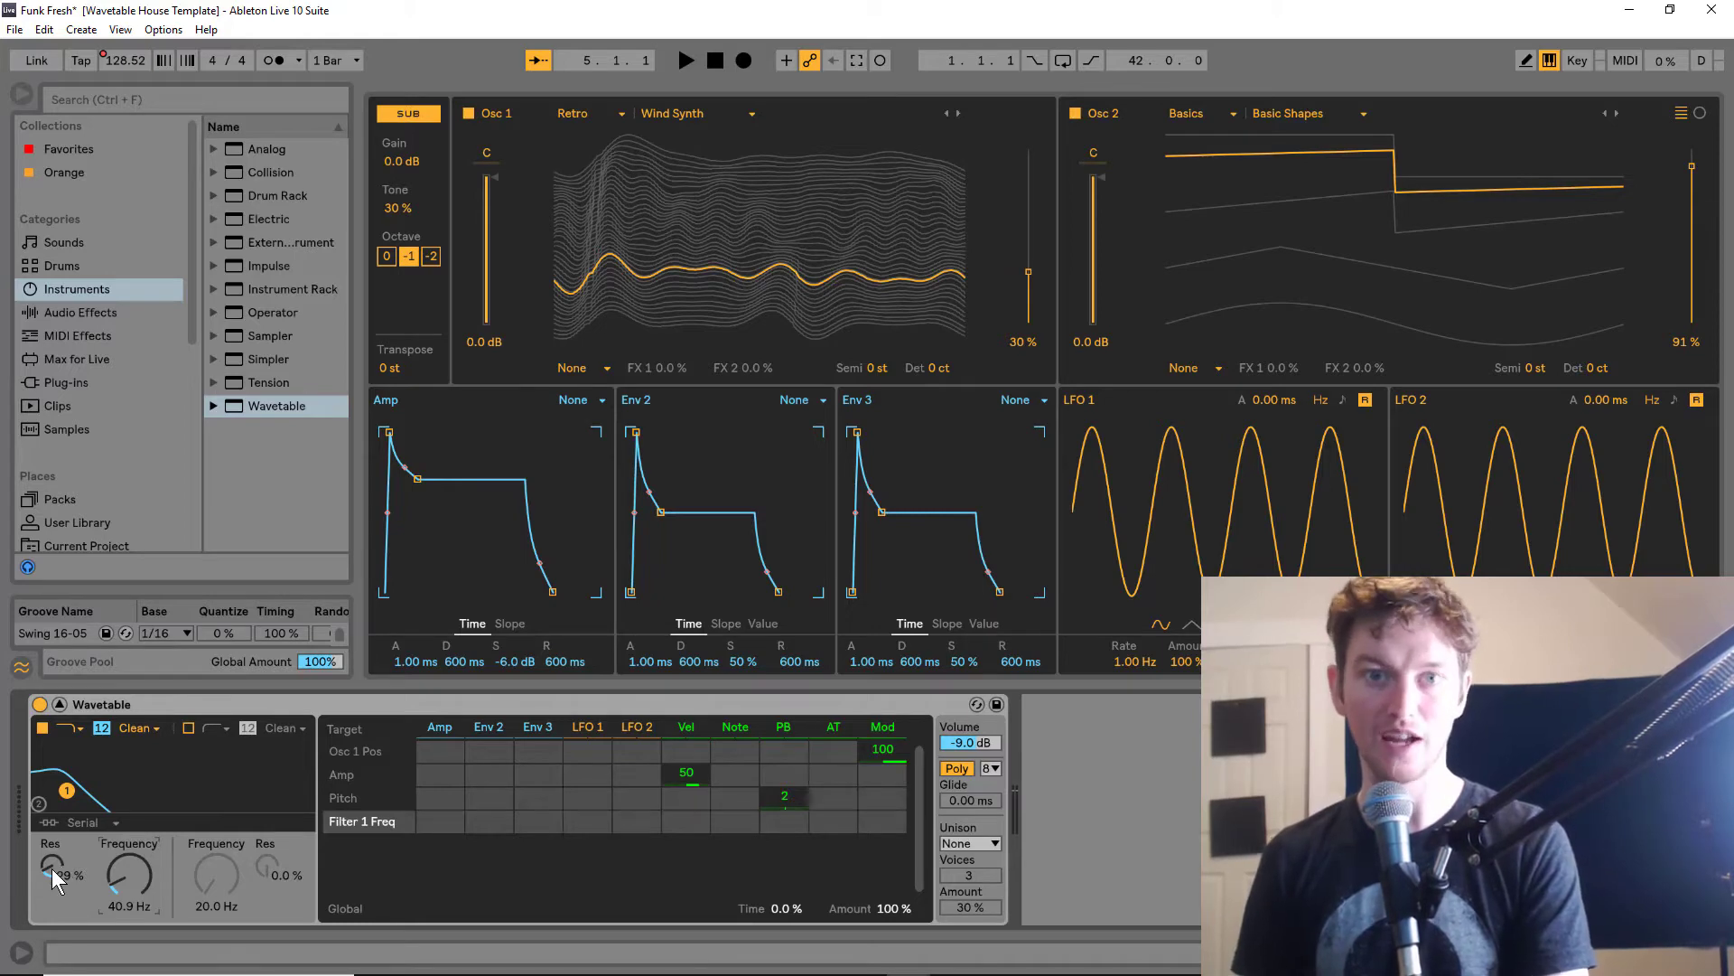
pyautogui.click(137, 728)
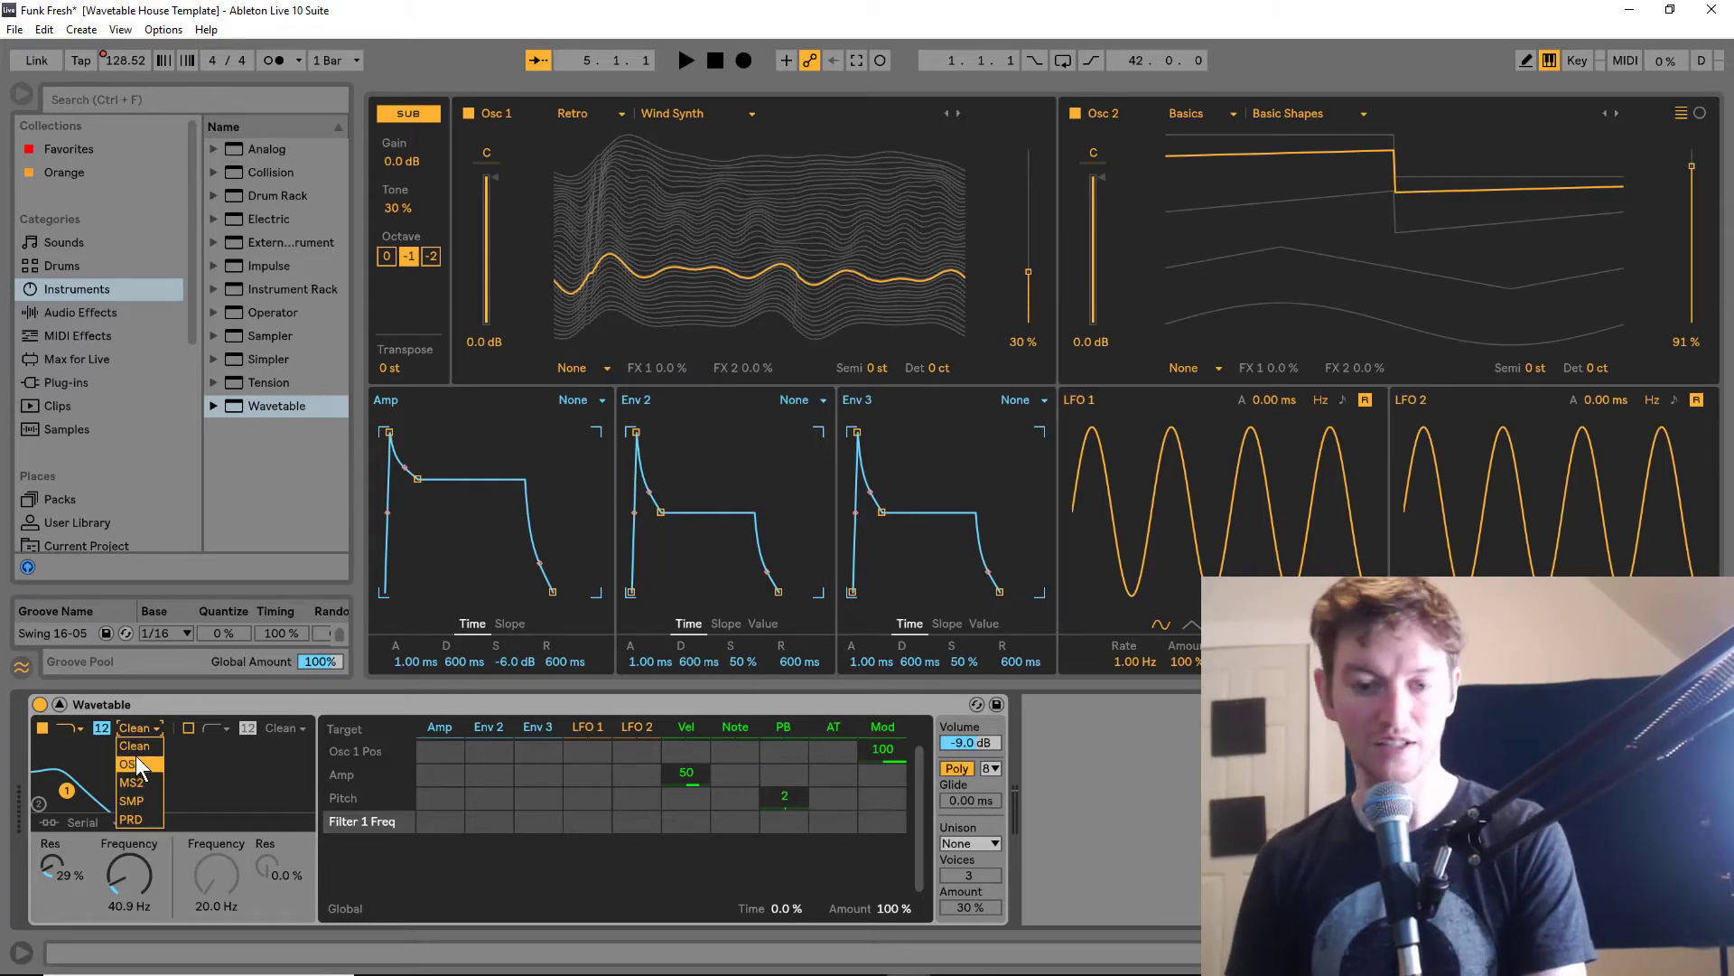
pyautogui.click(144, 761)
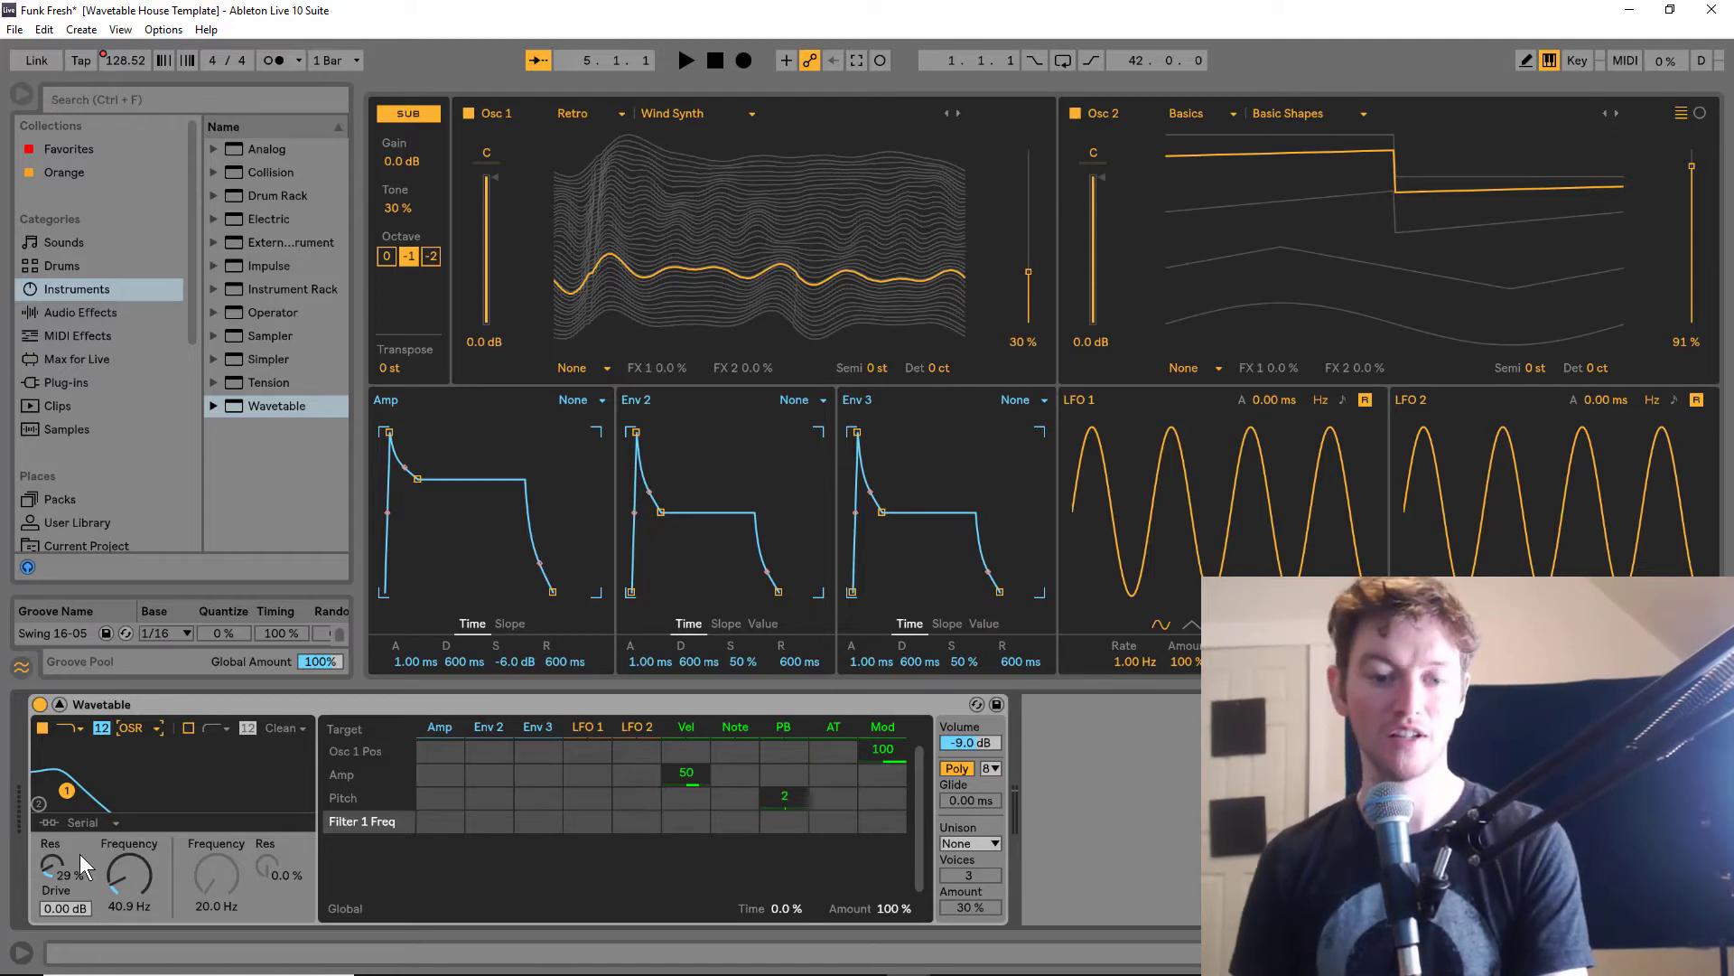
pyautogui.moveTo(69, 904); pyautogui.dragTo(69, 862)
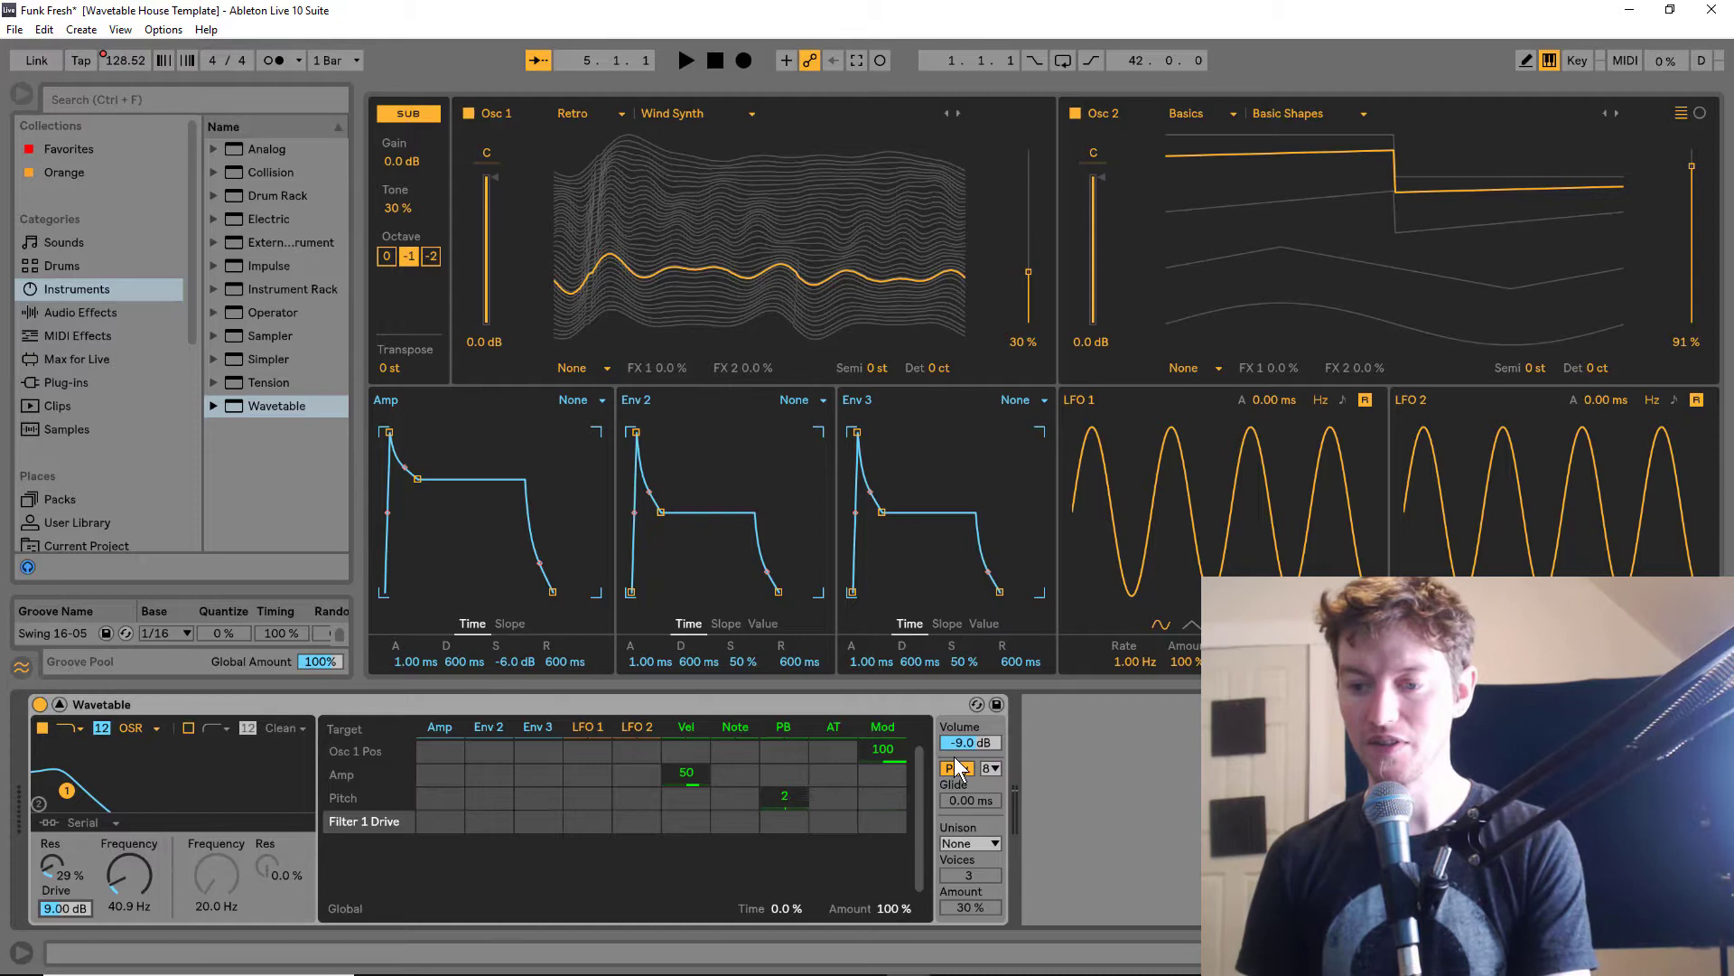
pyautogui.moveTo(970, 742); pyautogui.dragTo(970, 754)
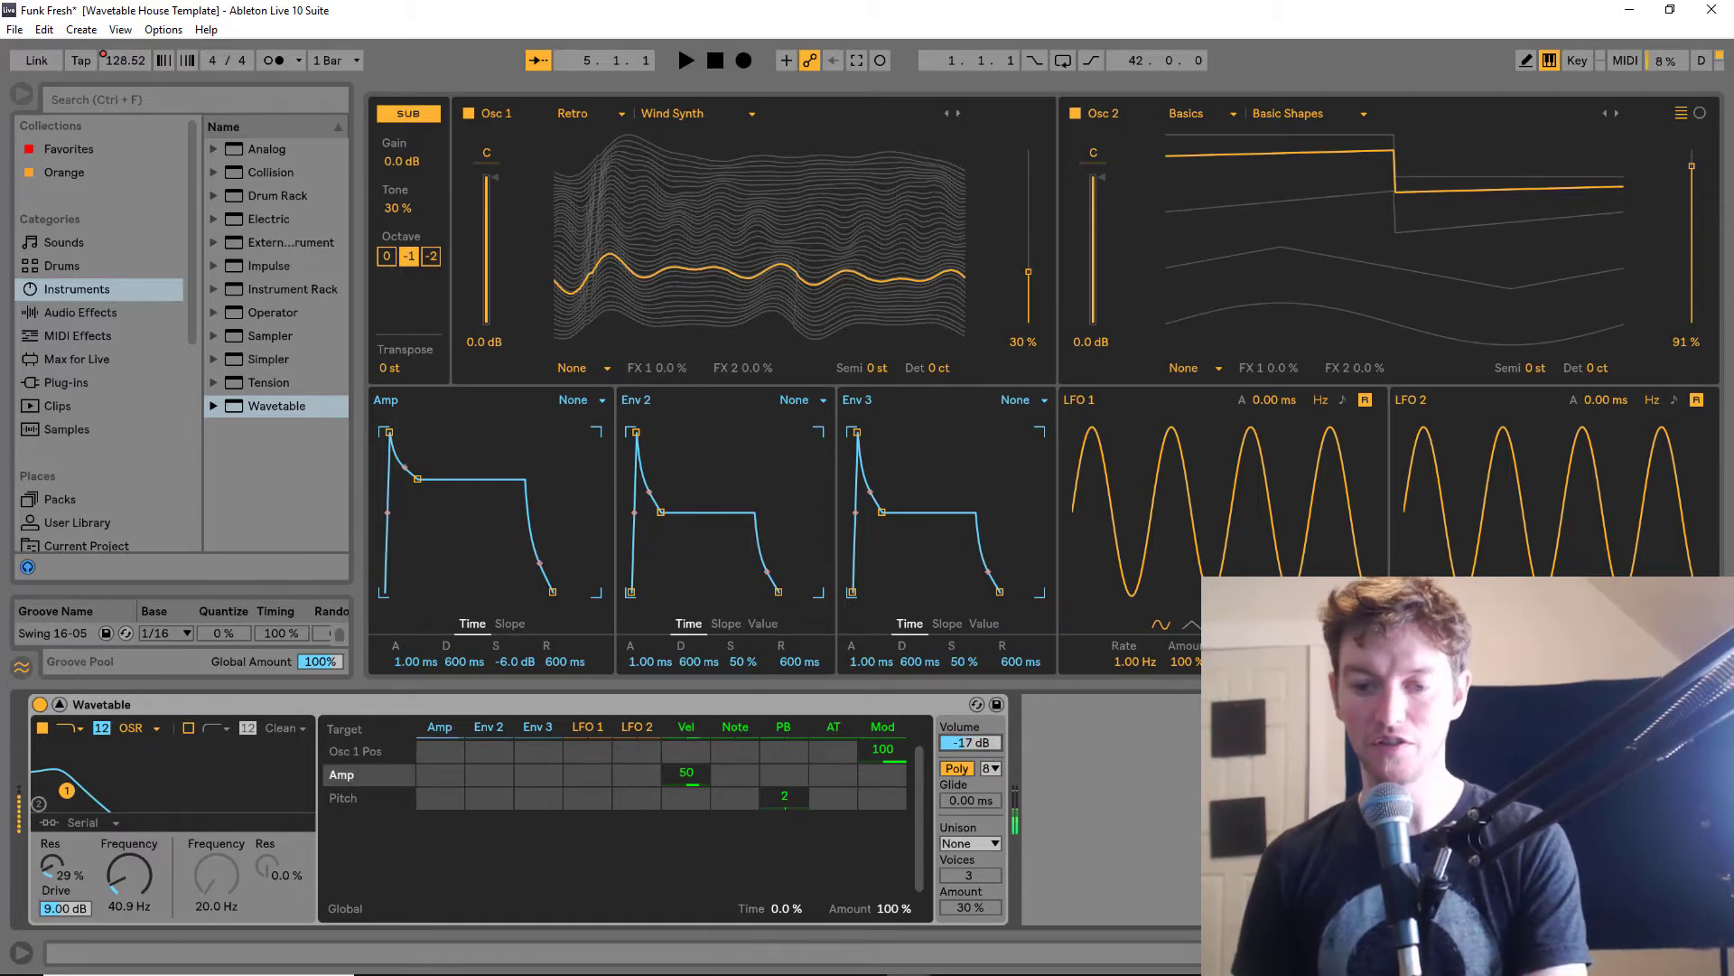
# Give Env 2 418 ms decay and 0% sustain, modulating Filter 1 Freq by 59; test a note
pyautogui.moveTo(67, 791); pyautogui.dragTo(199, 791)
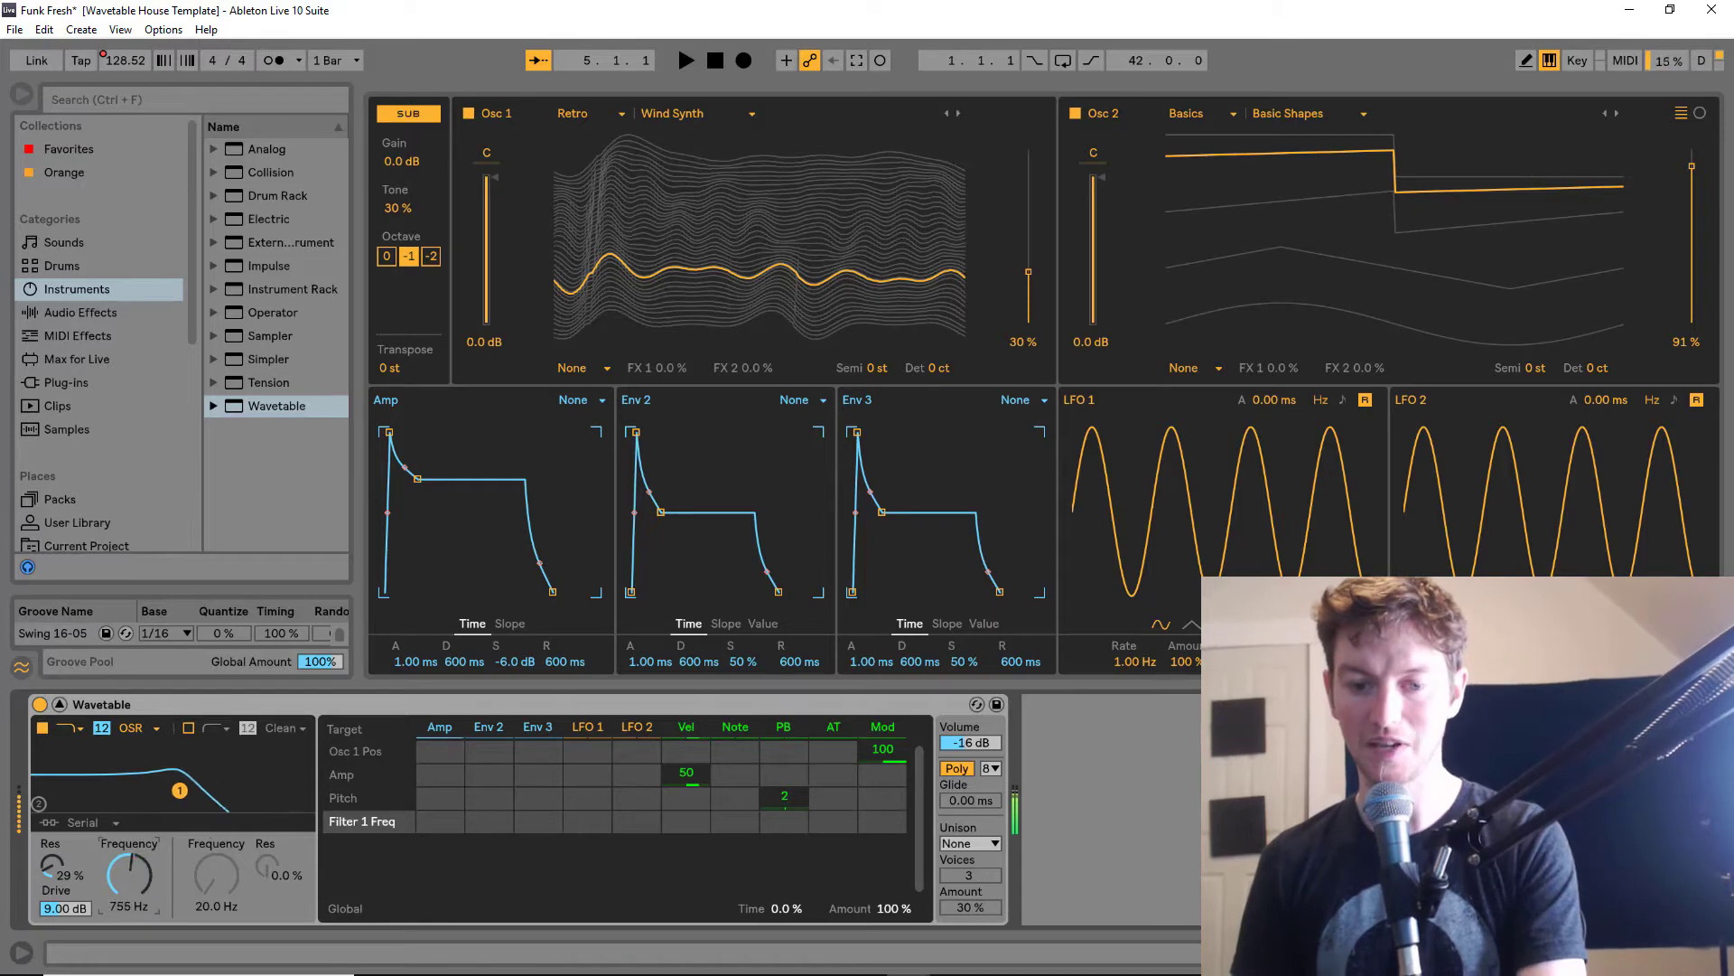
pyautogui.moveTo(129, 884); pyautogui.dragTo(129, 970)
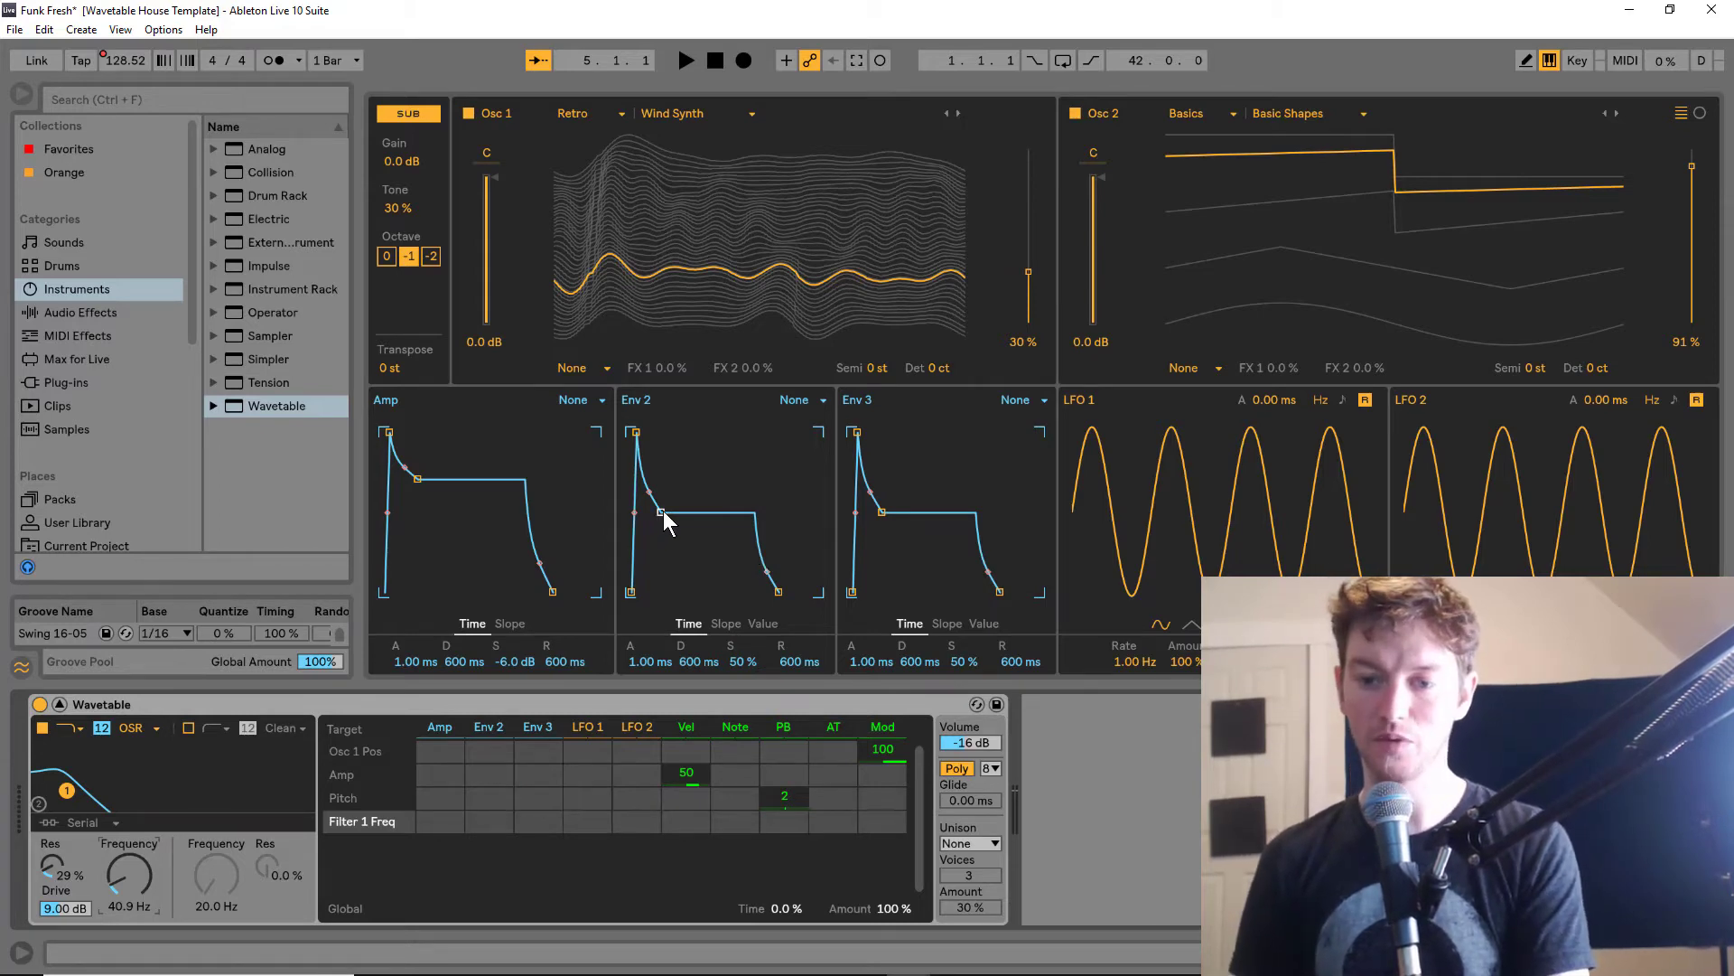
pyautogui.moveTo(661, 511); pyautogui.dragTo(652, 592)
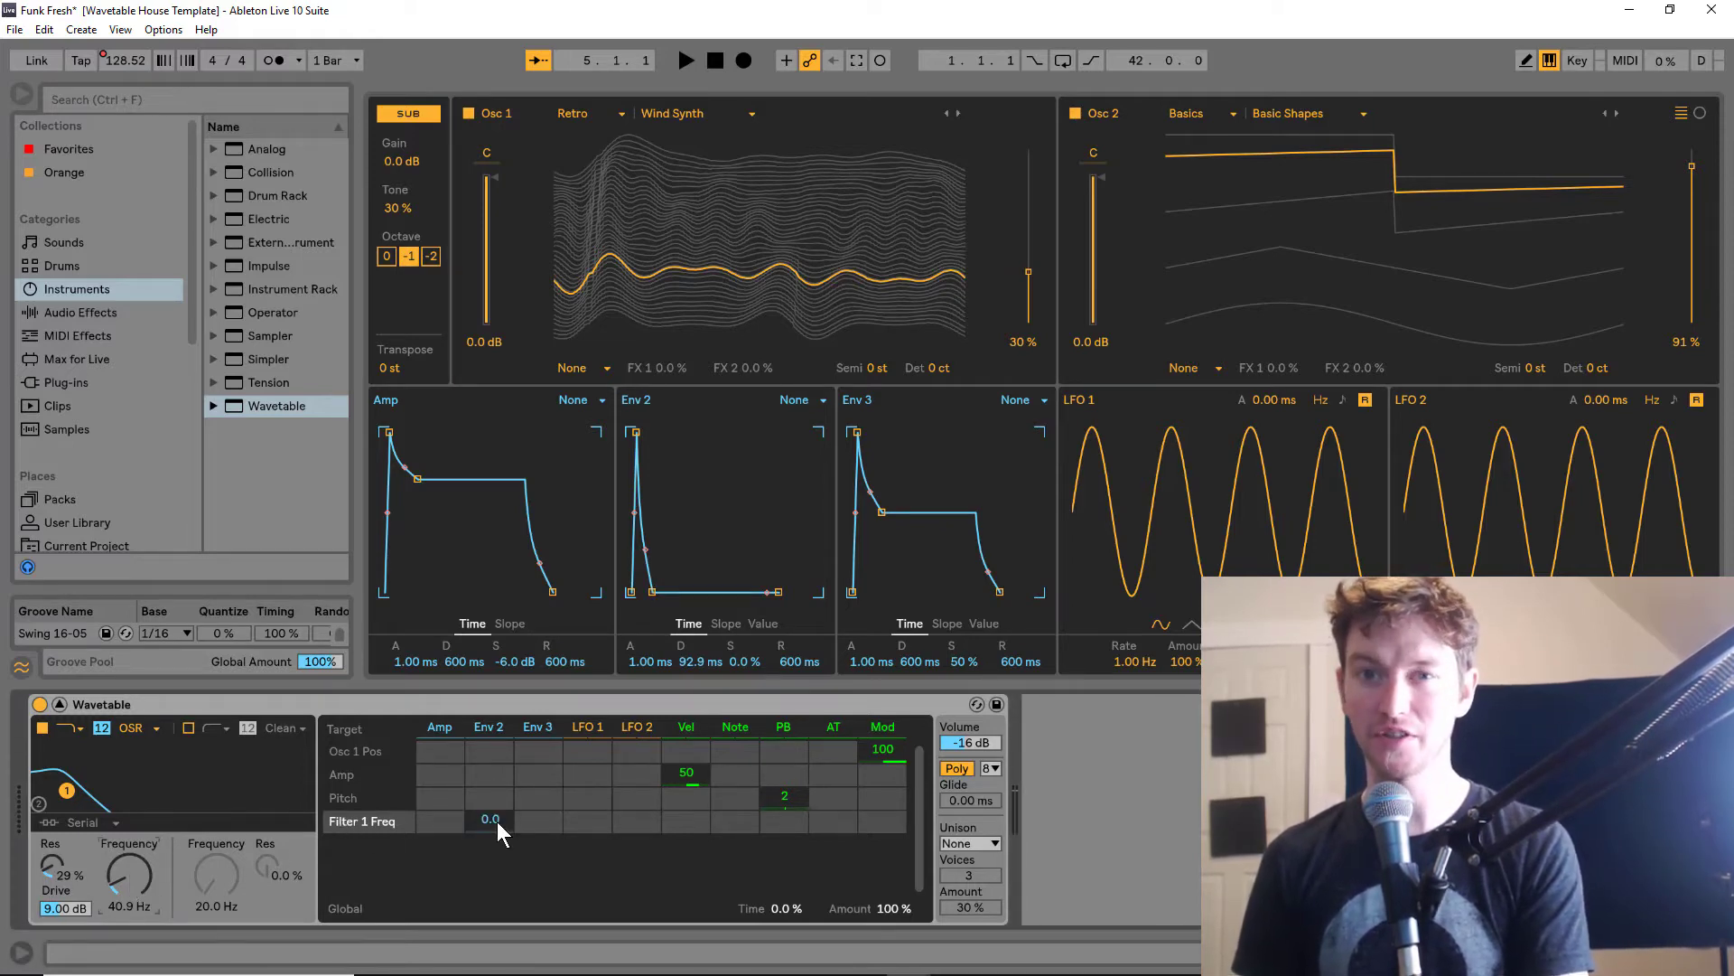
pyautogui.moveTo(497, 821); pyautogui.dragTo(497, 764)
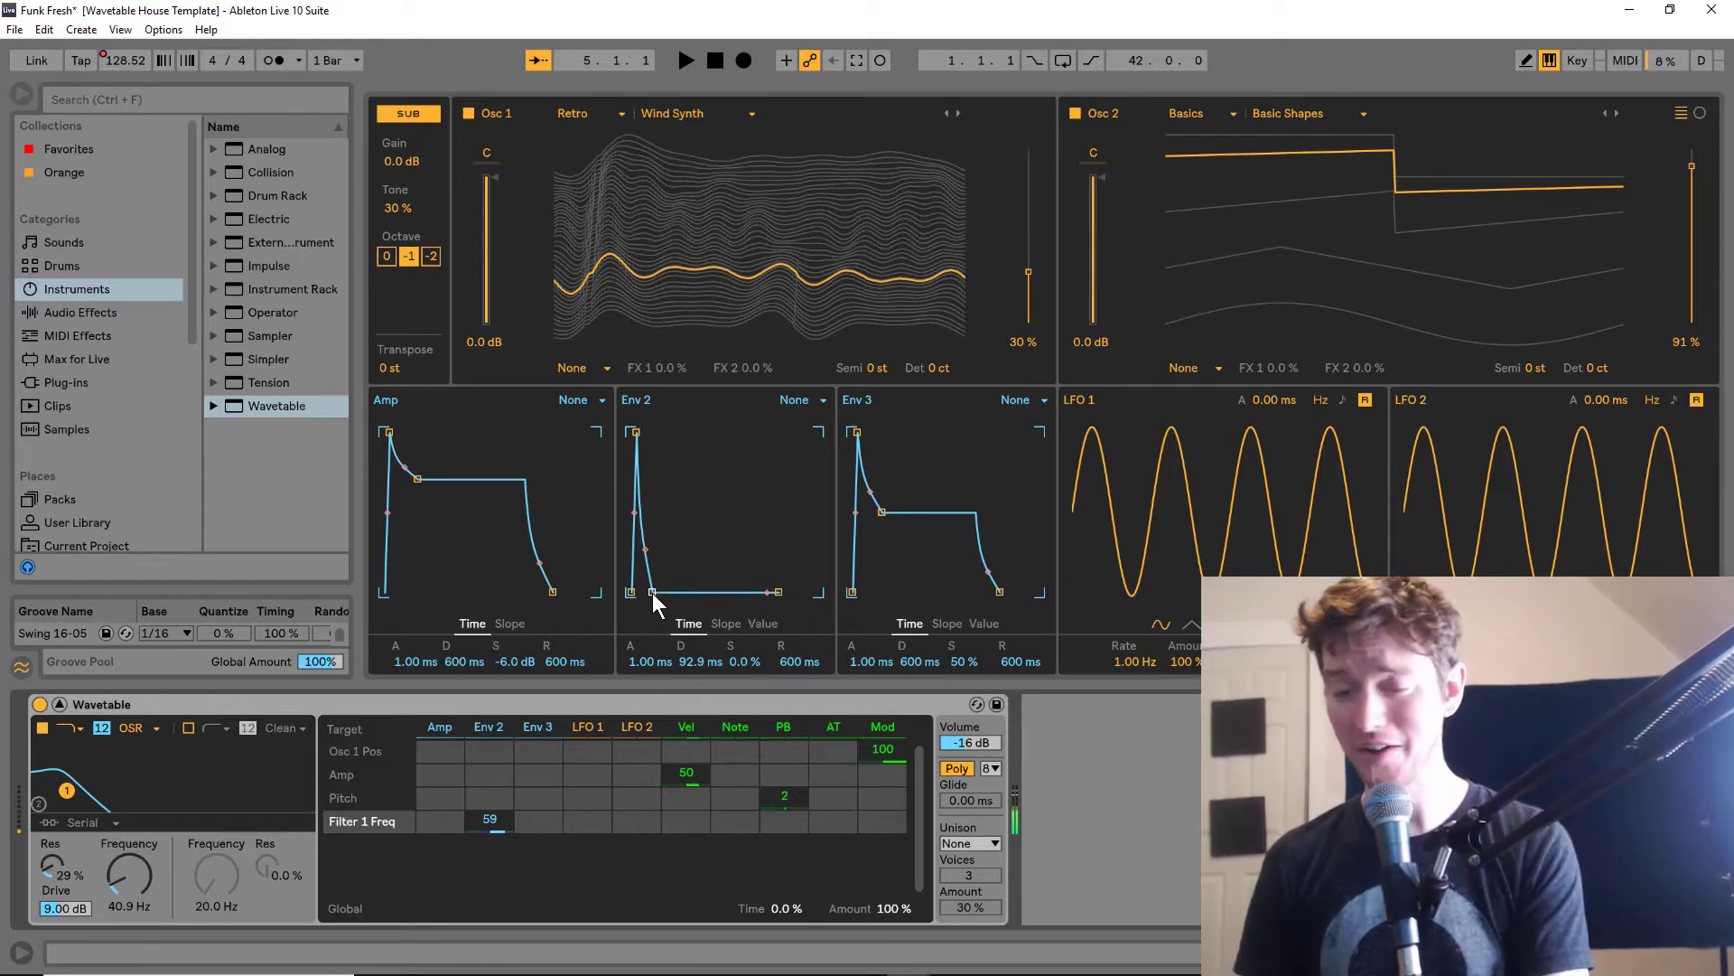
pyautogui.moveTo(652, 592); pyautogui.dragTo(660, 592)
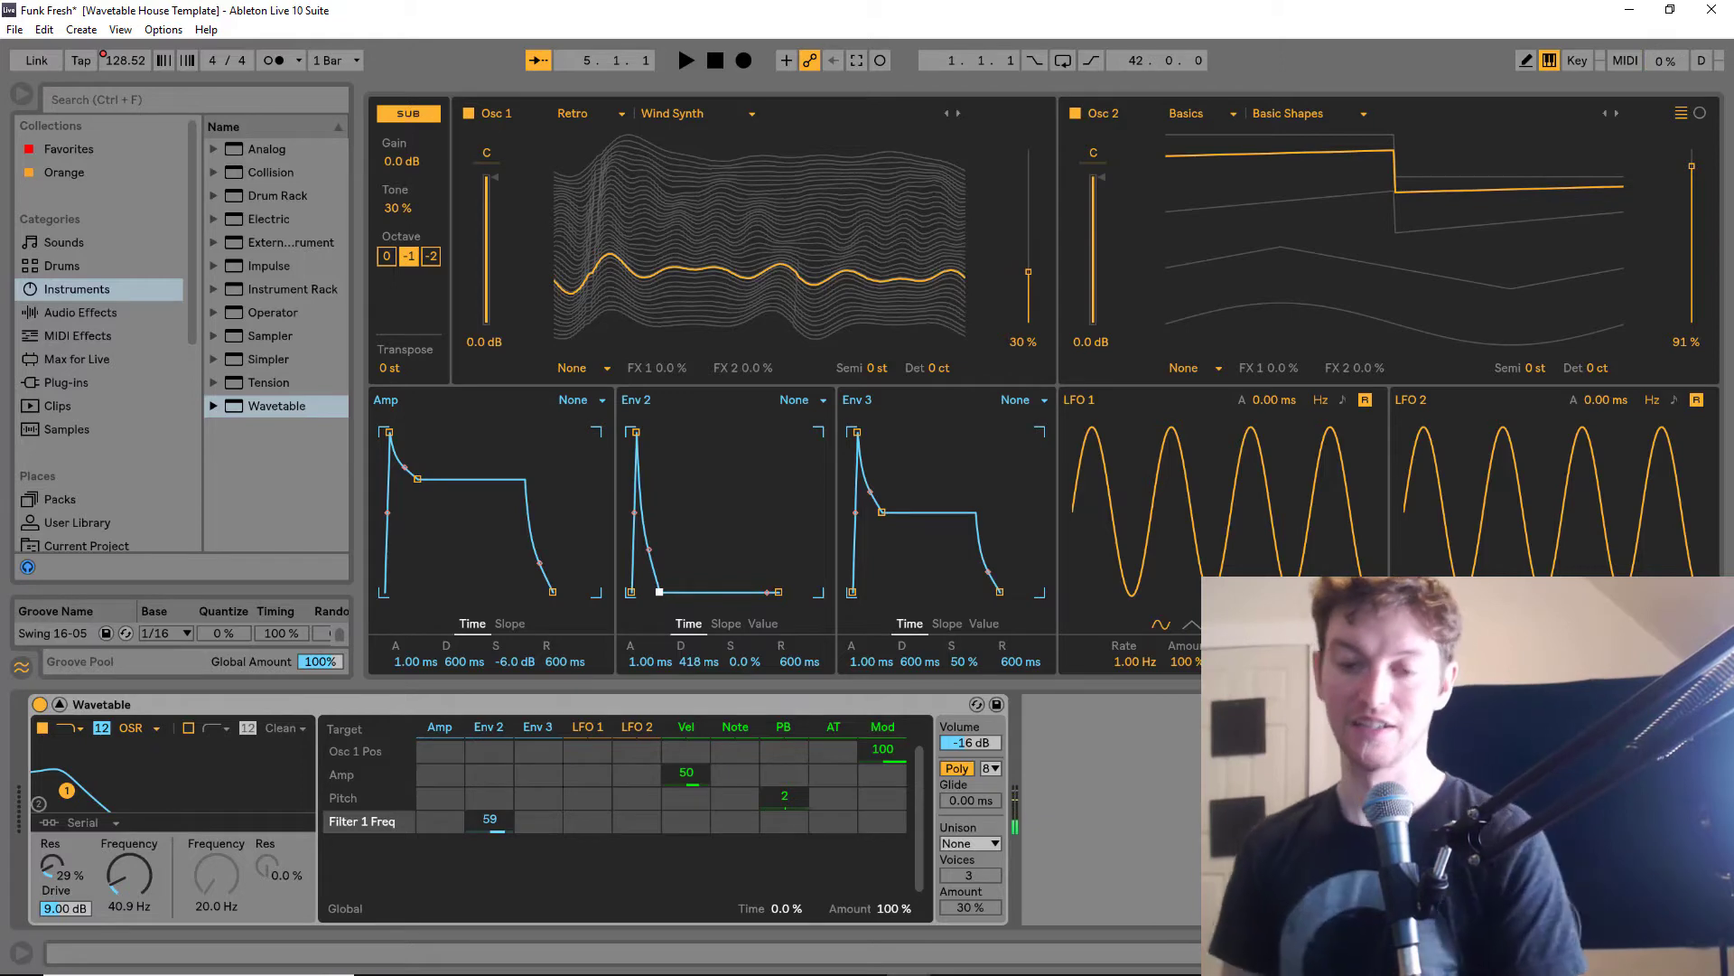
pyautogui.press('z')
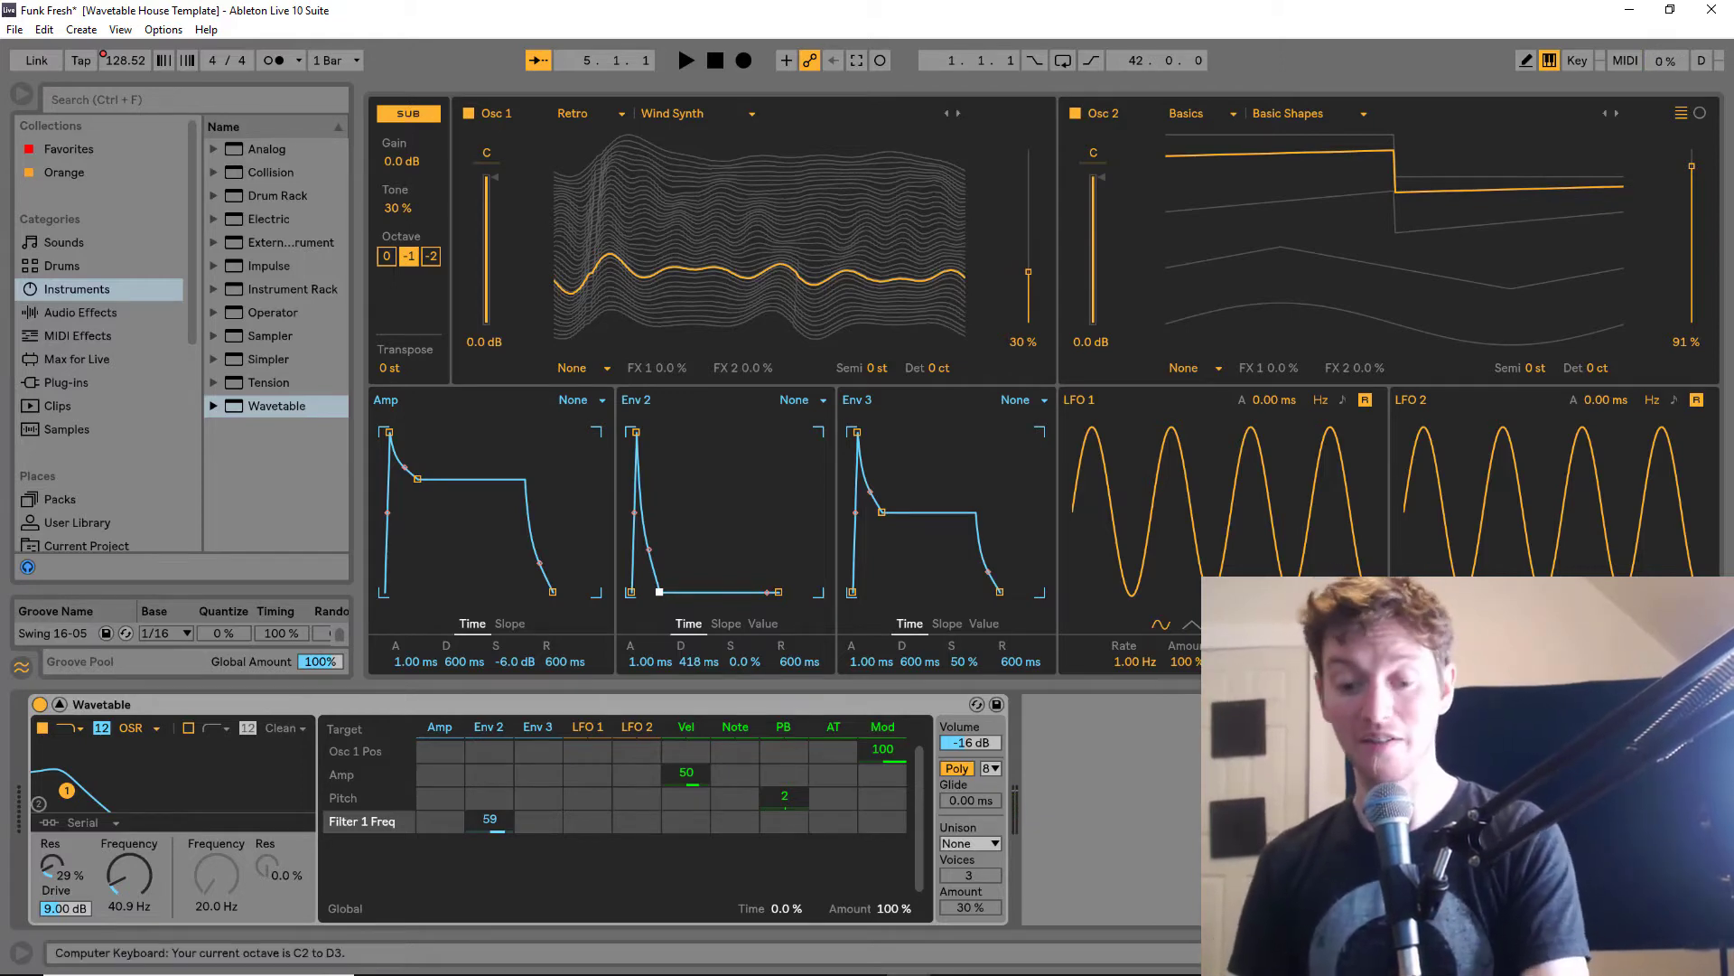
pyautogui.press('a')
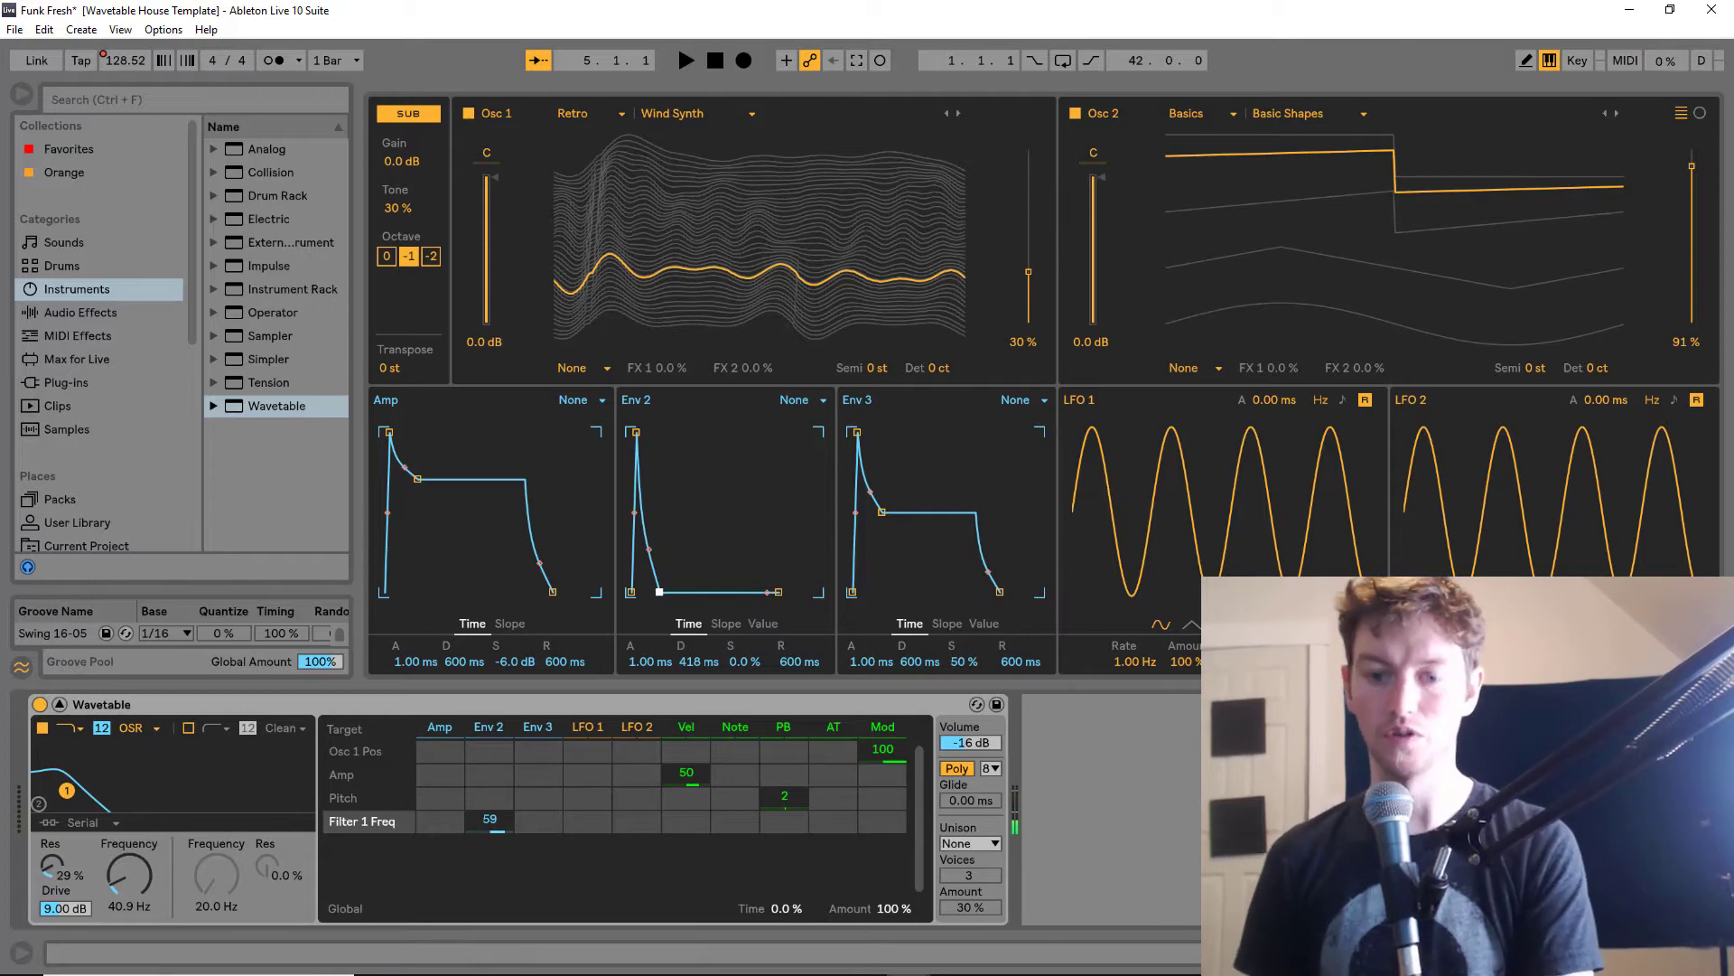
# Route LFO 1 to Osc 1 Pos at amount 38, with Osc 1 position at 34%
pyautogui.click(583, 797)
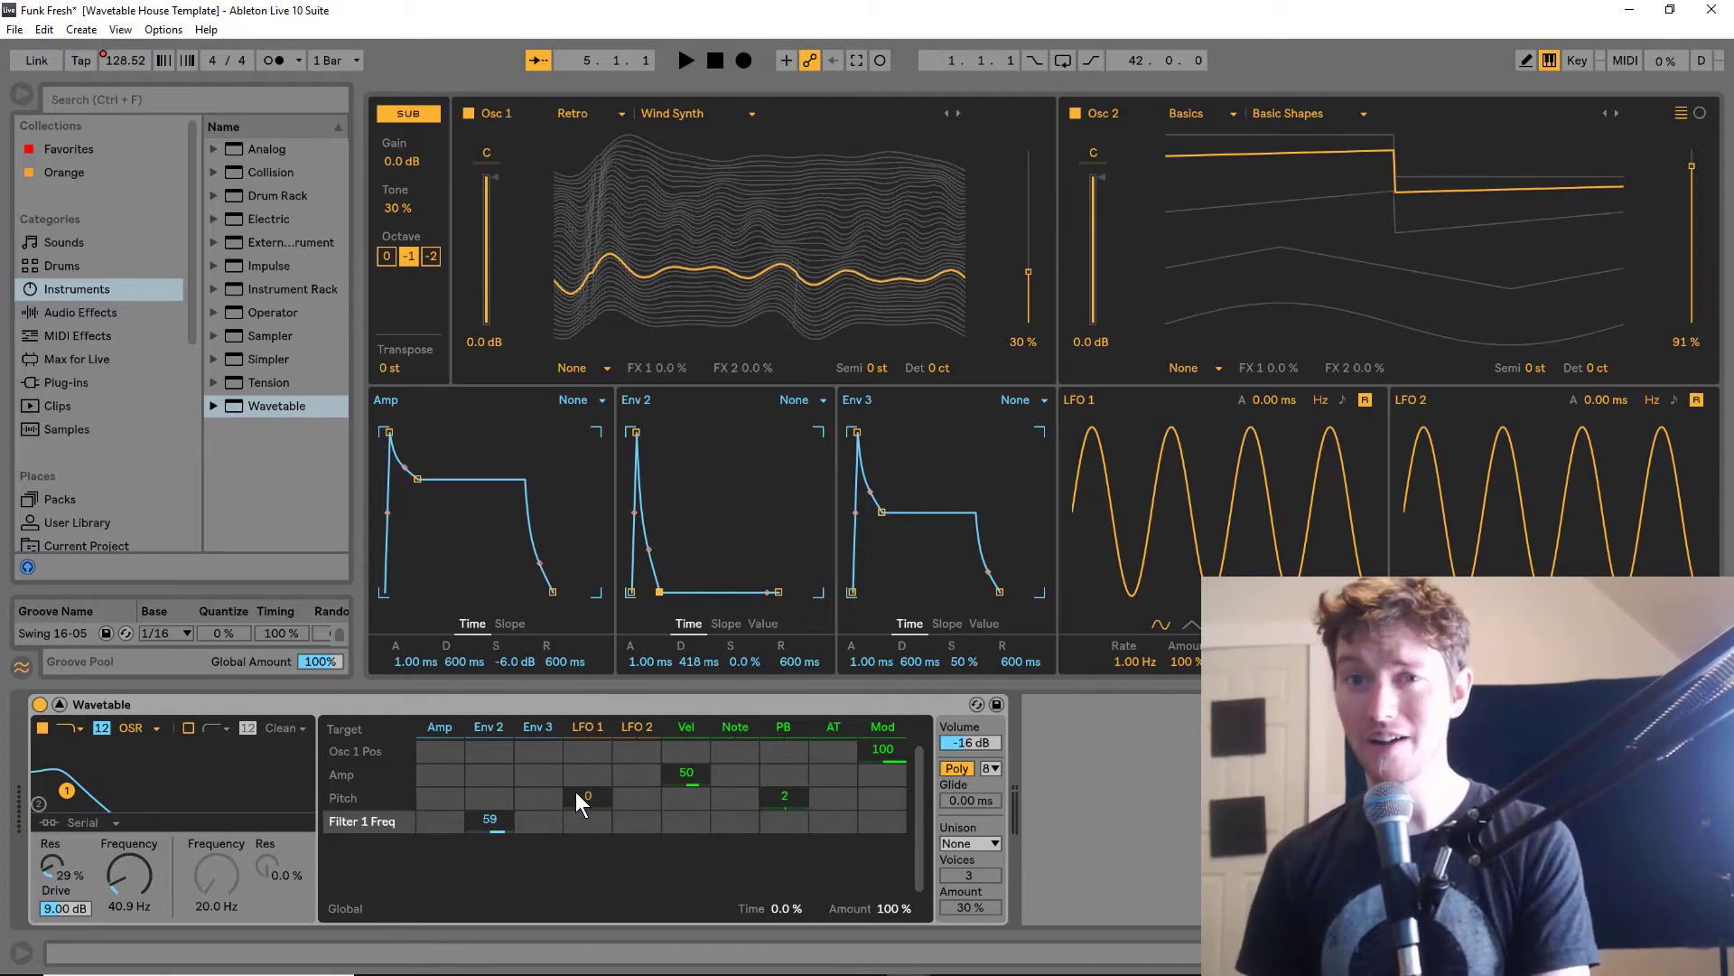
pyautogui.click(334, 745)
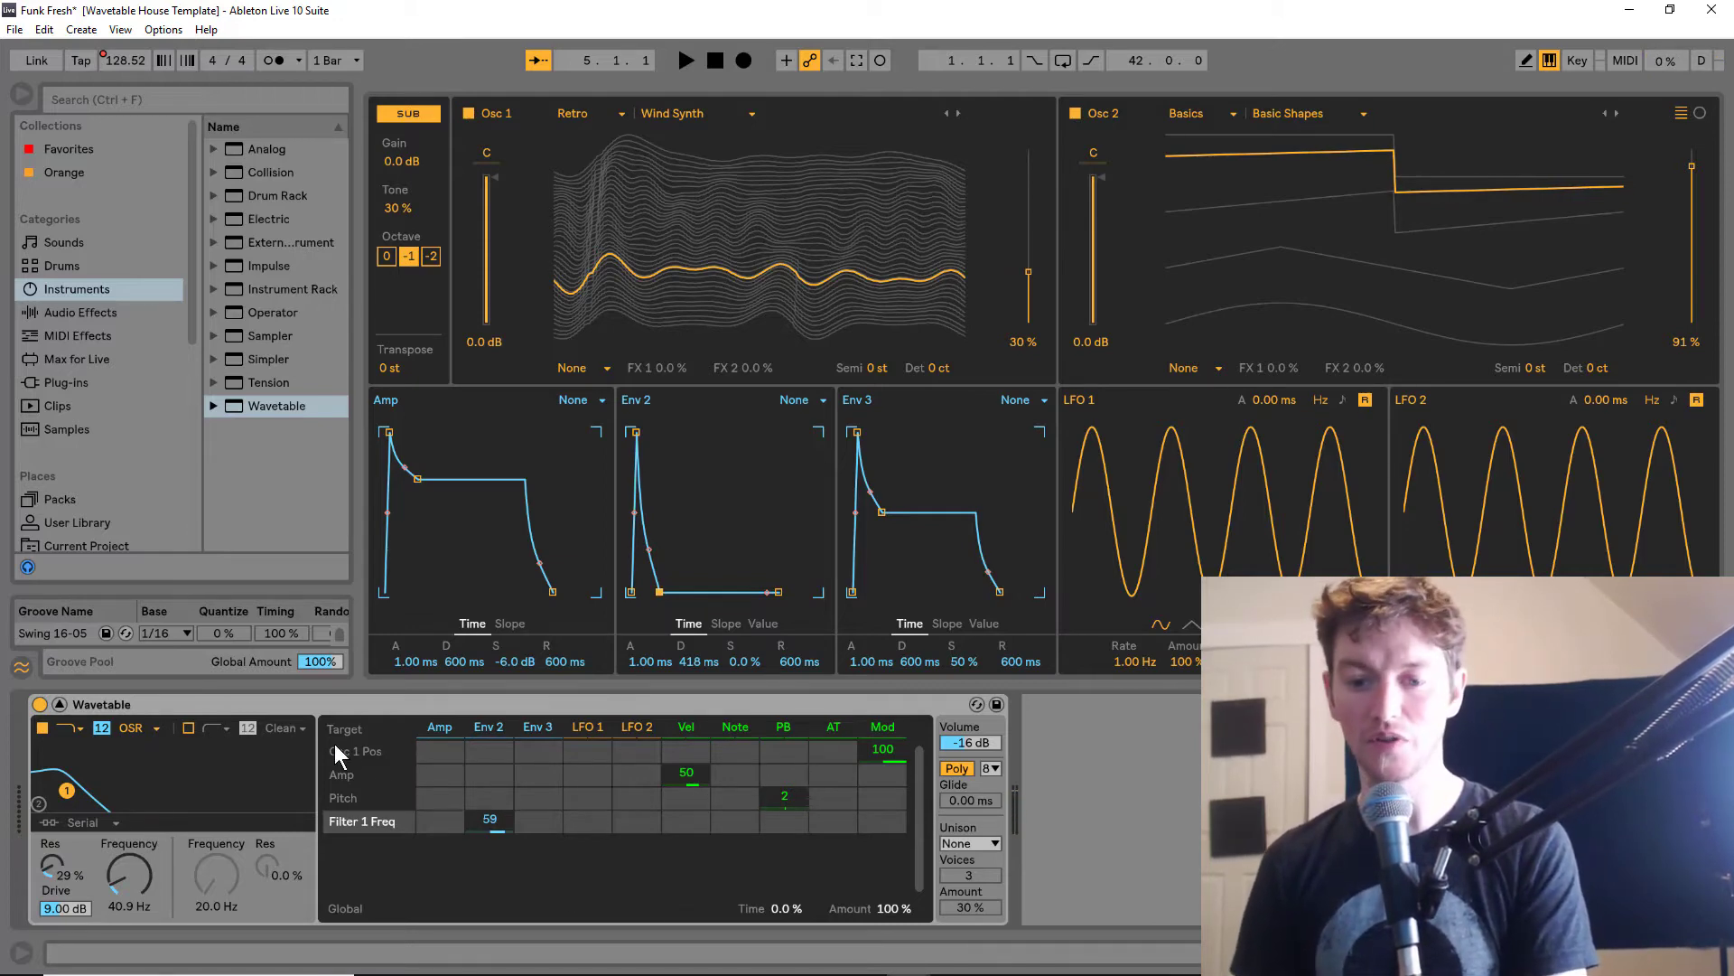
pyautogui.click(591, 747)
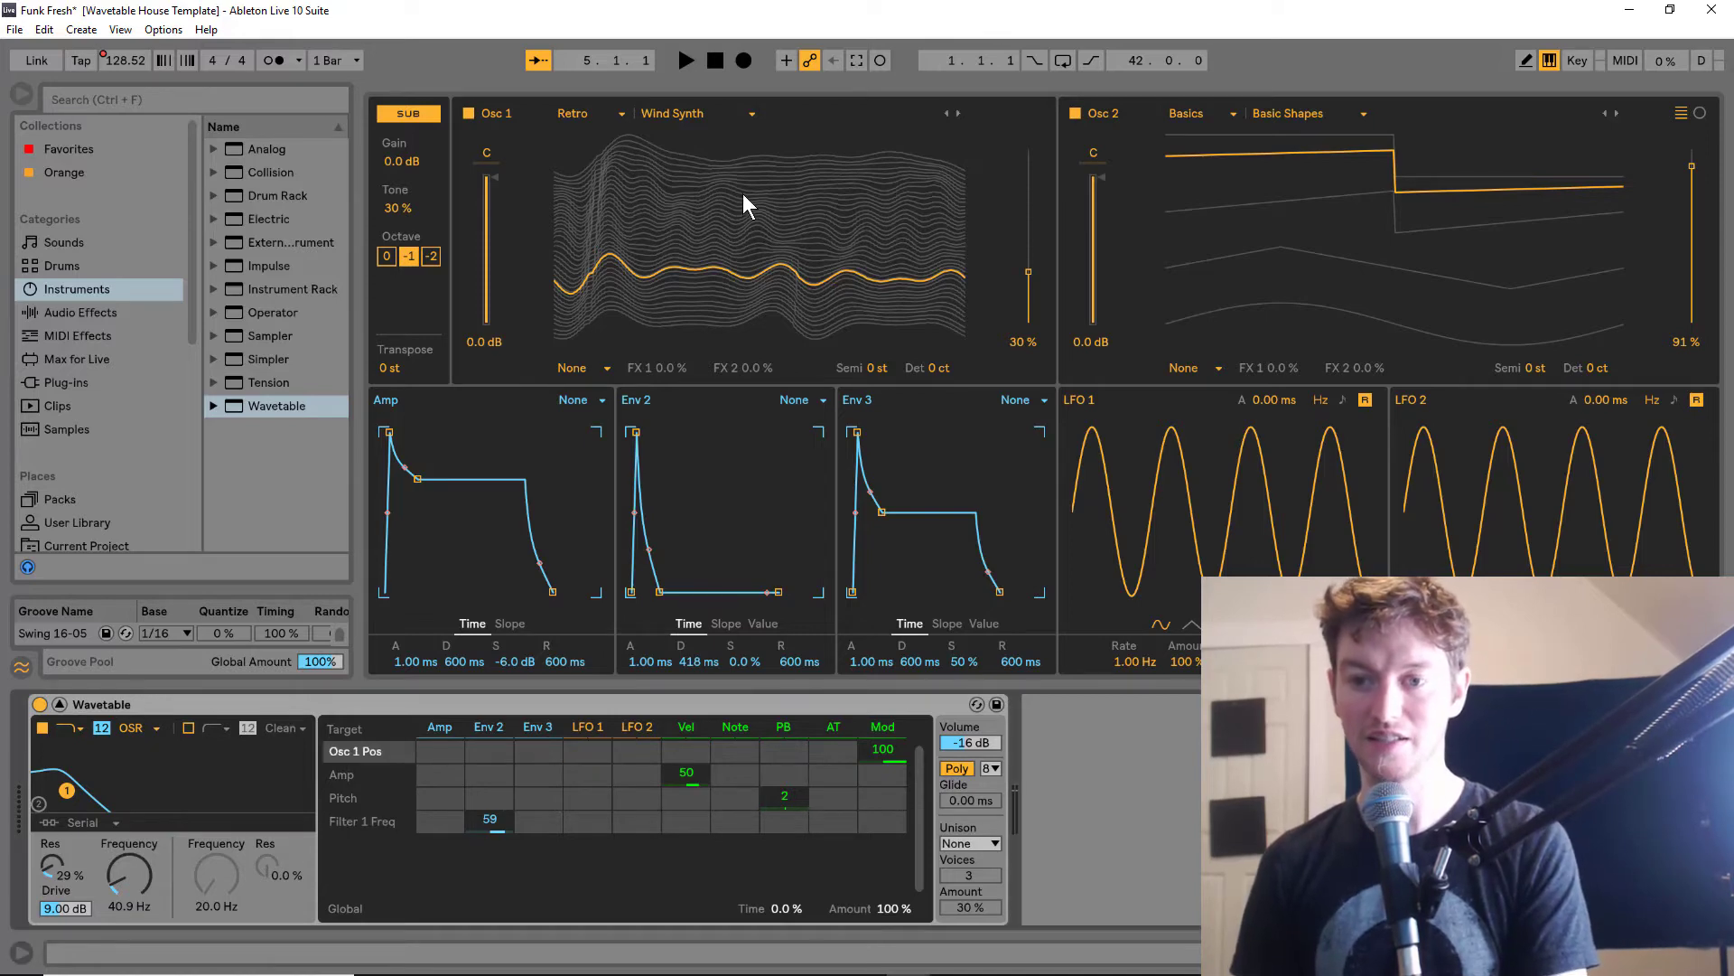
pyautogui.moveTo(719, 284)
pyautogui.mouseDown()
pyautogui.moveTo(718, 244)
pyautogui.moveTo(719, 274)
pyautogui.mouseUp()
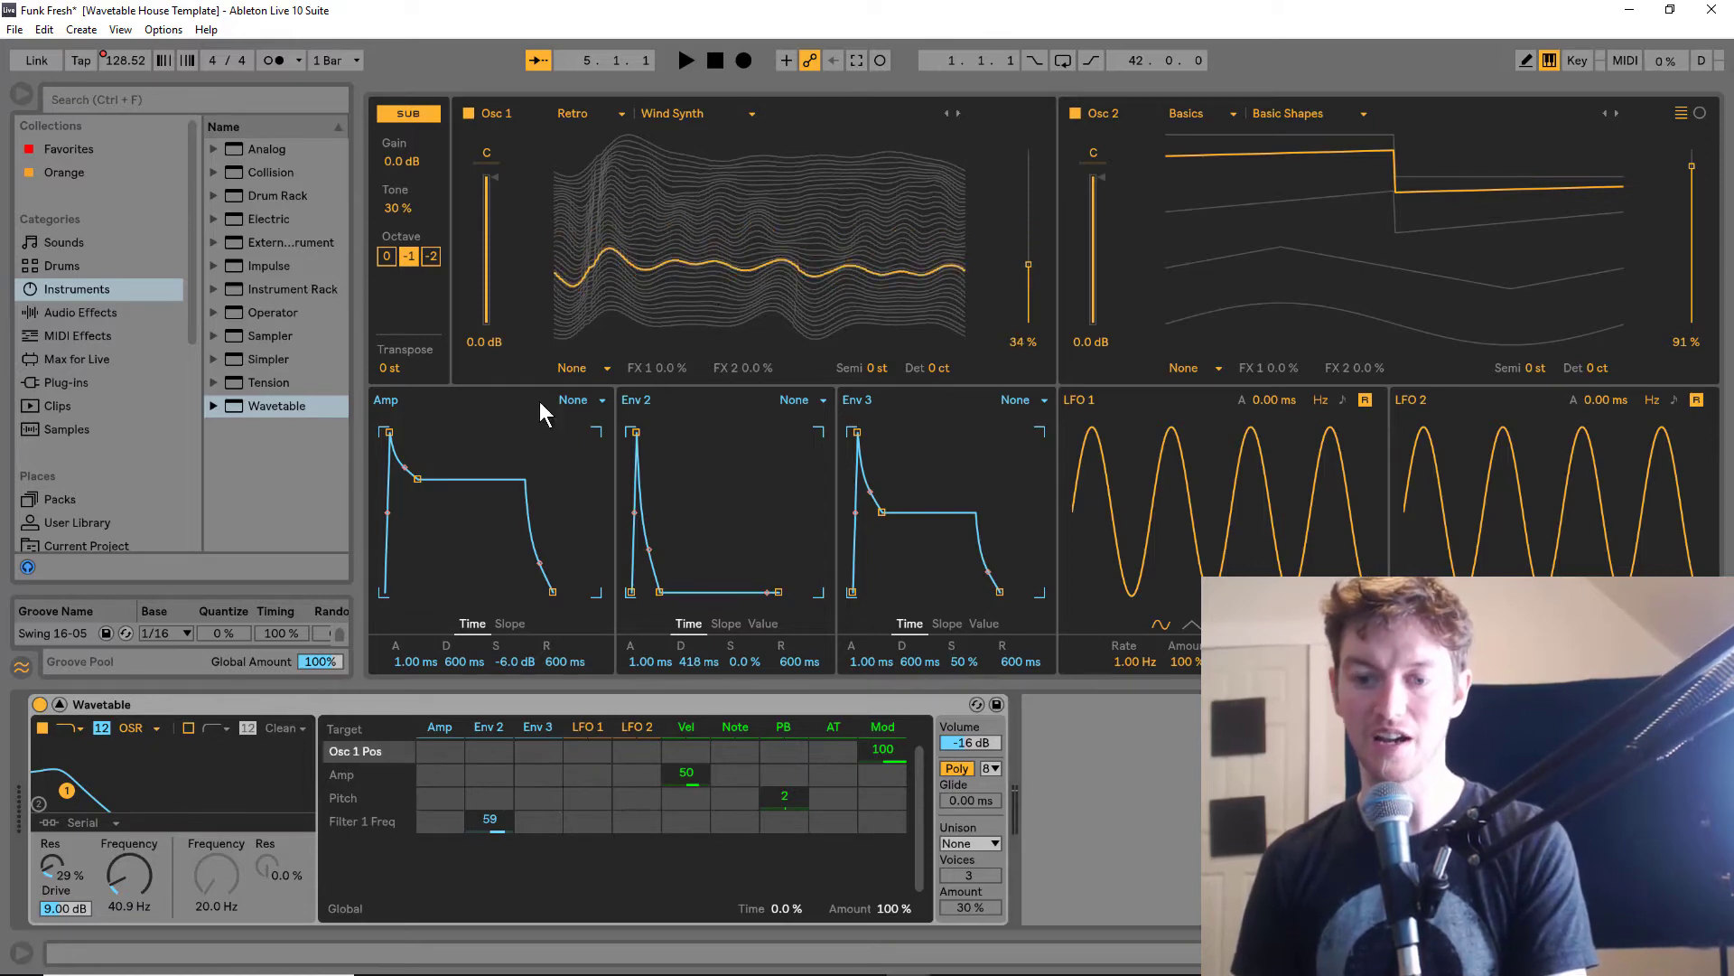
pyautogui.click(582, 748)
pyautogui.moveTo(589, 743); pyautogui.dragTo(589, 709)
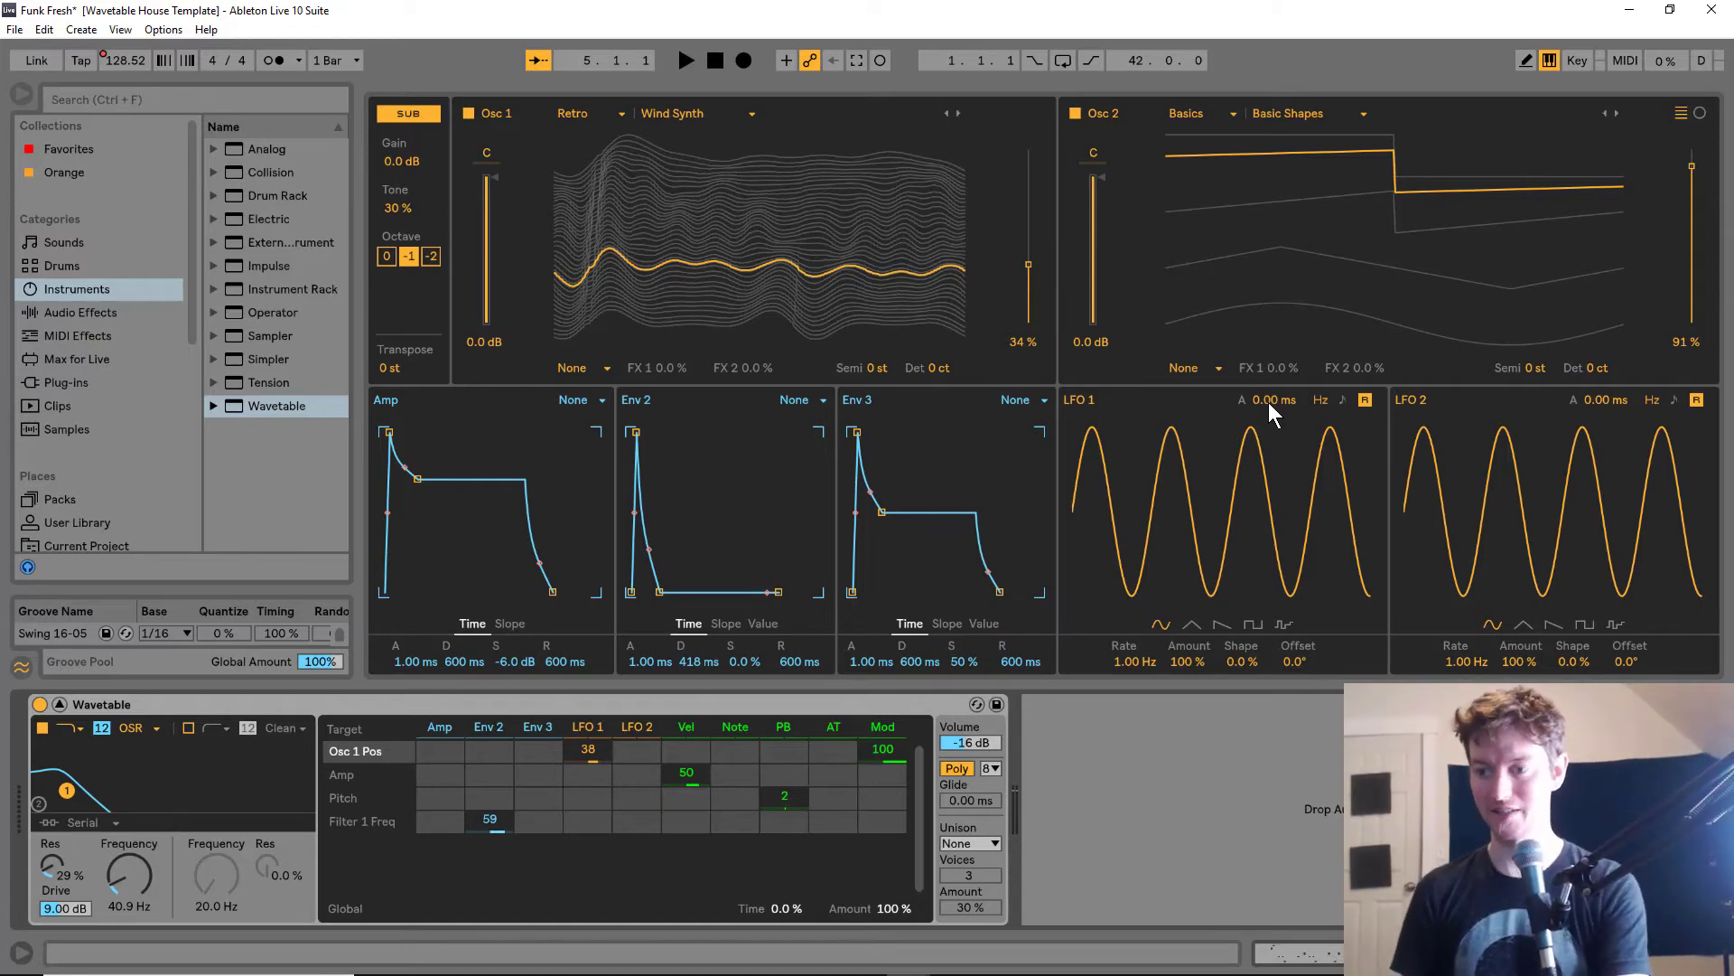
# Give LFO 1 a 396 ms attack, 0.36 Hz rate, 80% amount; Osc 1 position 42%
pyautogui.moveTo(1268, 403); pyautogui.dragTo(1268, 361)
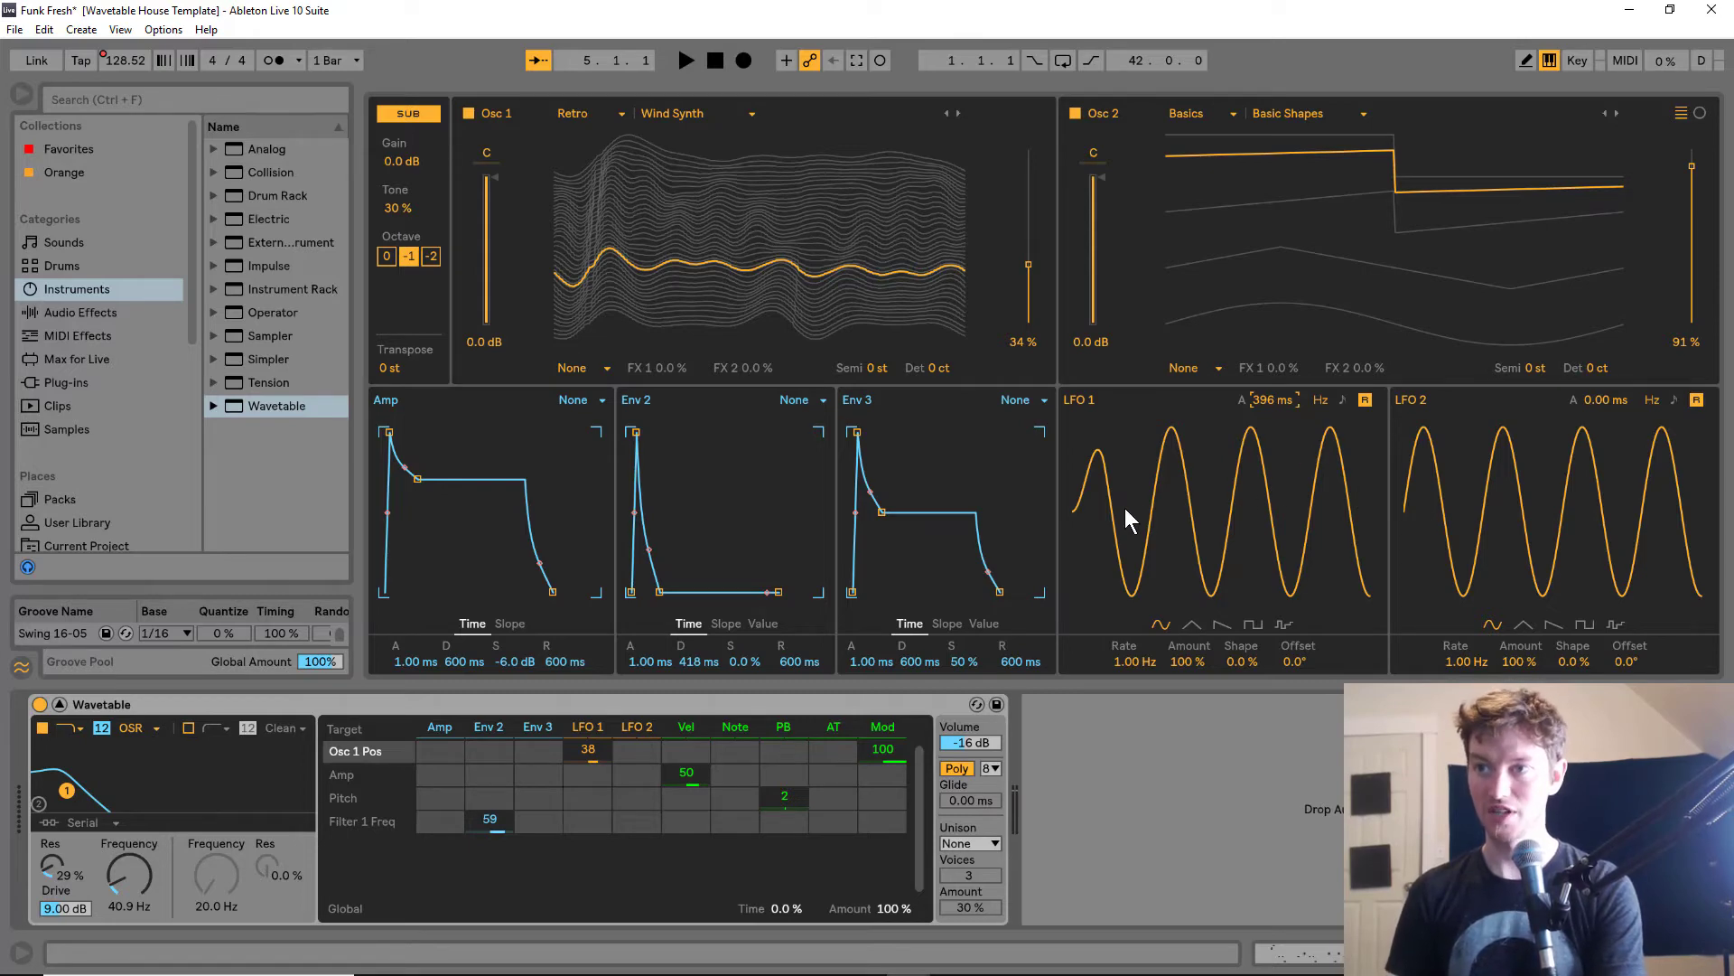
pyautogui.moveTo(1183, 665); pyautogui.dragTo(1142, 698)
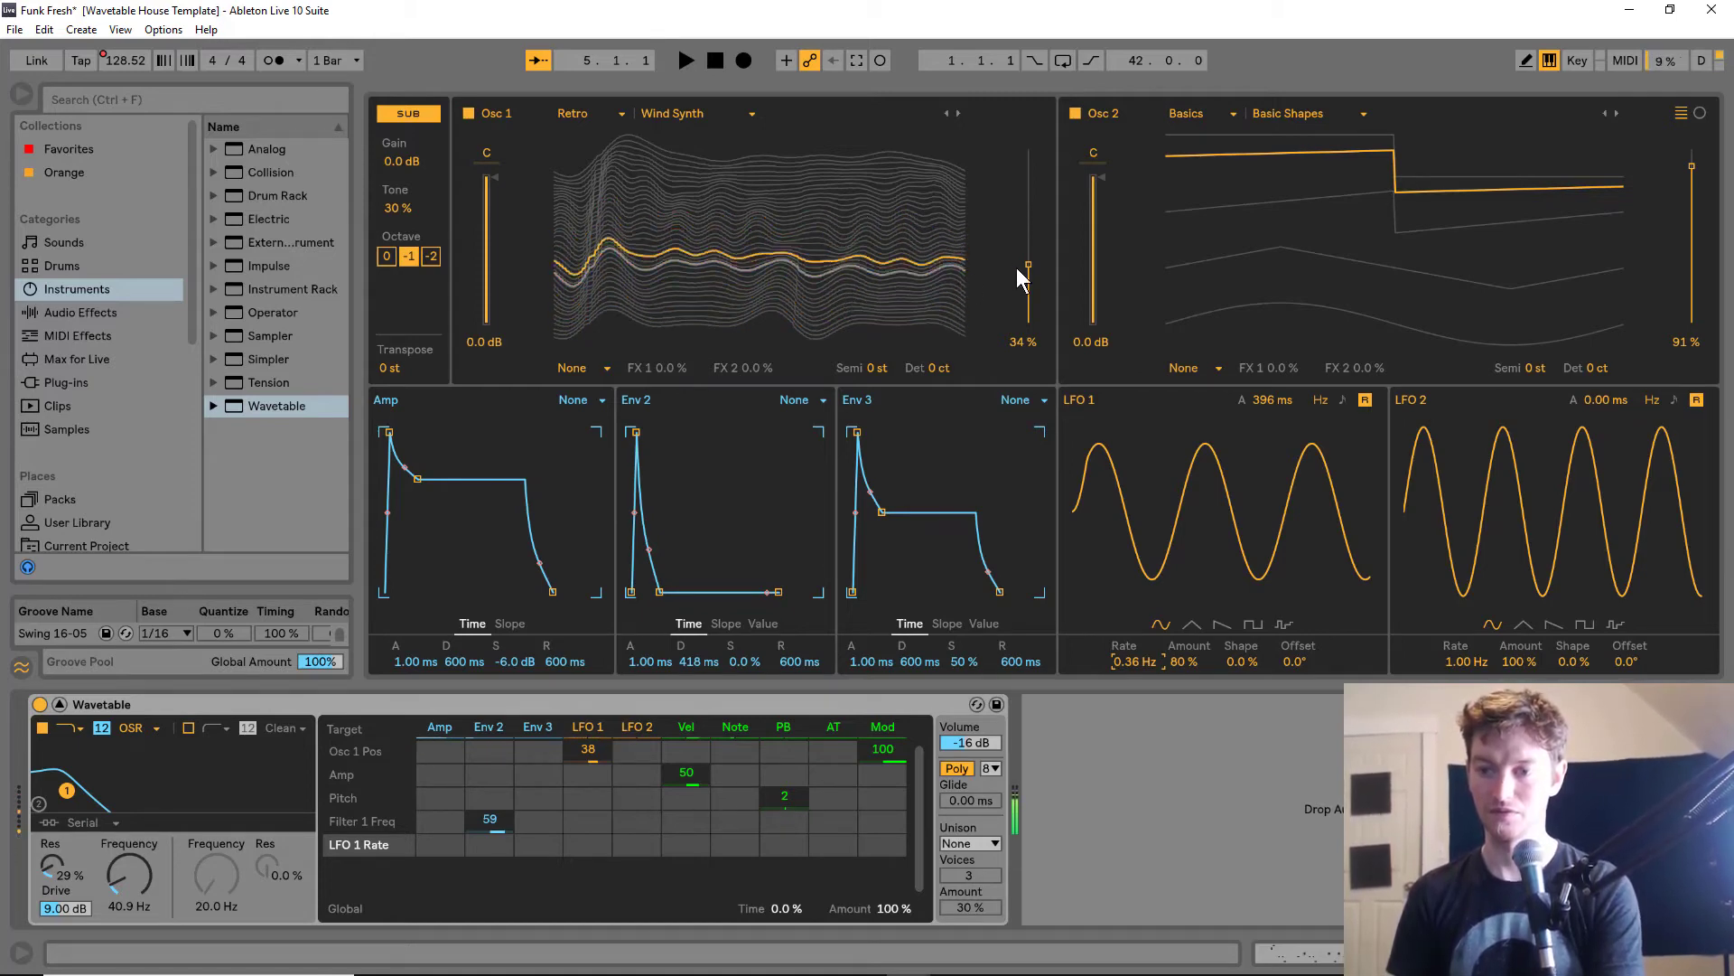
pyautogui.moveTo(1021, 279)
pyautogui.mouseDown()
pyautogui.moveTo(1028, 170)
pyautogui.moveTo(1028, 273)
pyautogui.moveTo(1028, 192)
pyautogui.moveTo(1028, 250)
pyautogui.mouseUp()
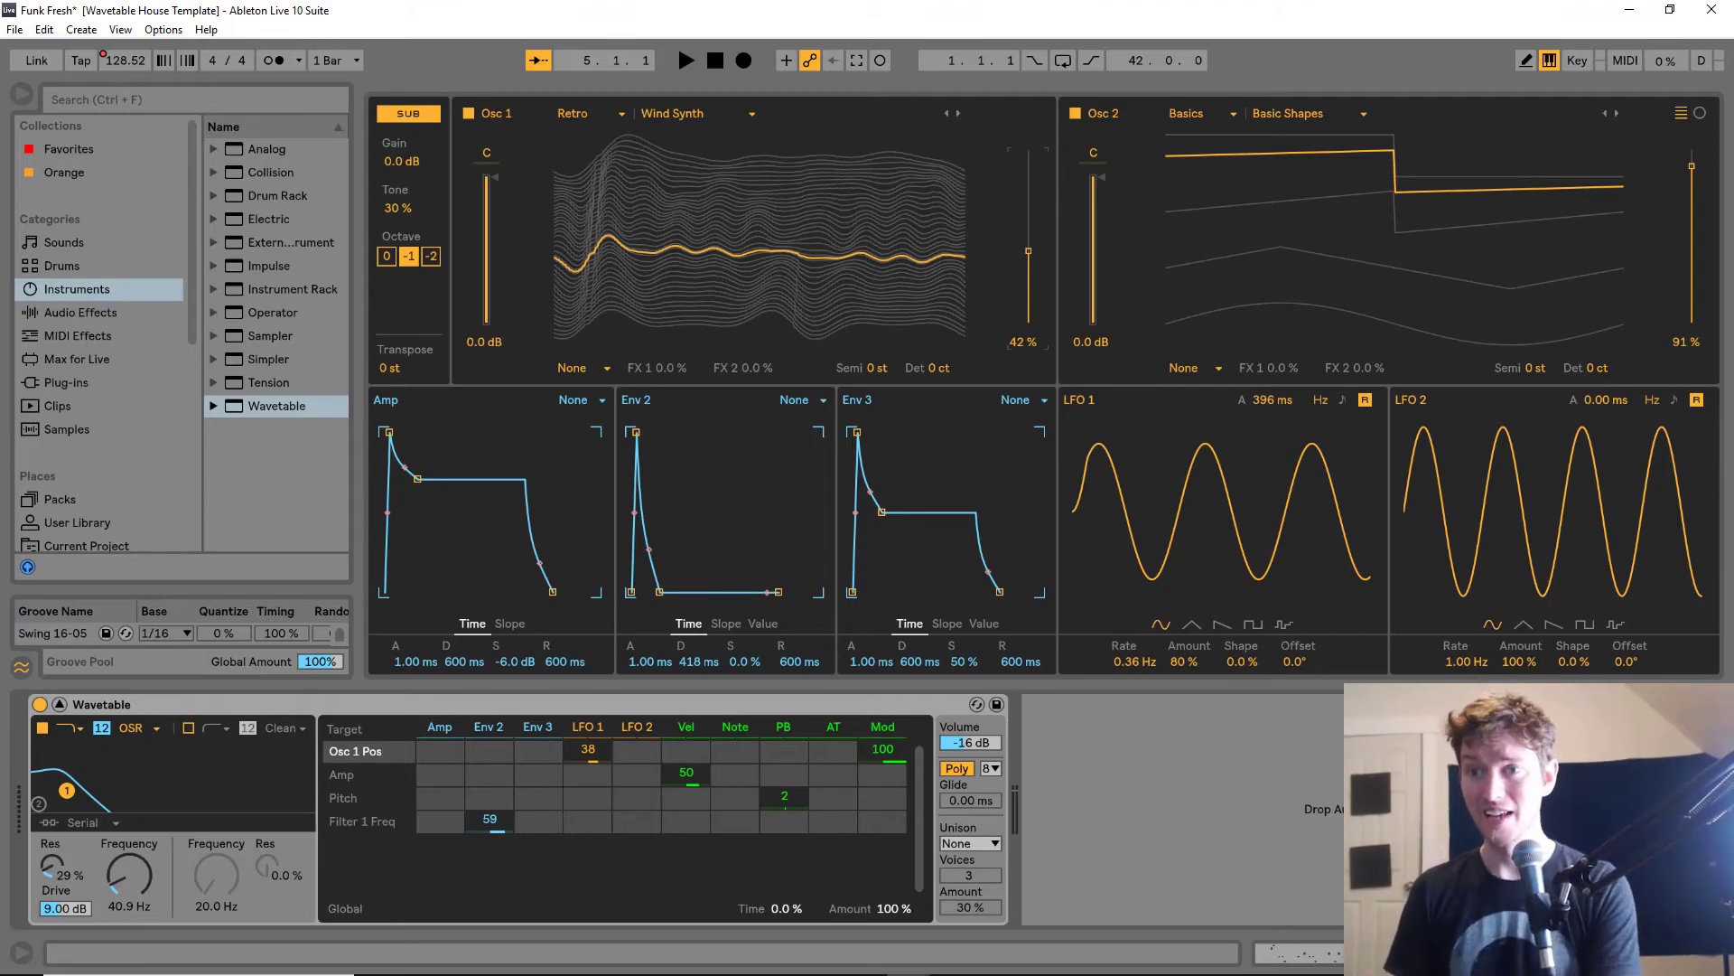
# Switch to Mono and set Phase Sync unison with 6 voices at 59% amount
pyautogui.click(963, 767)
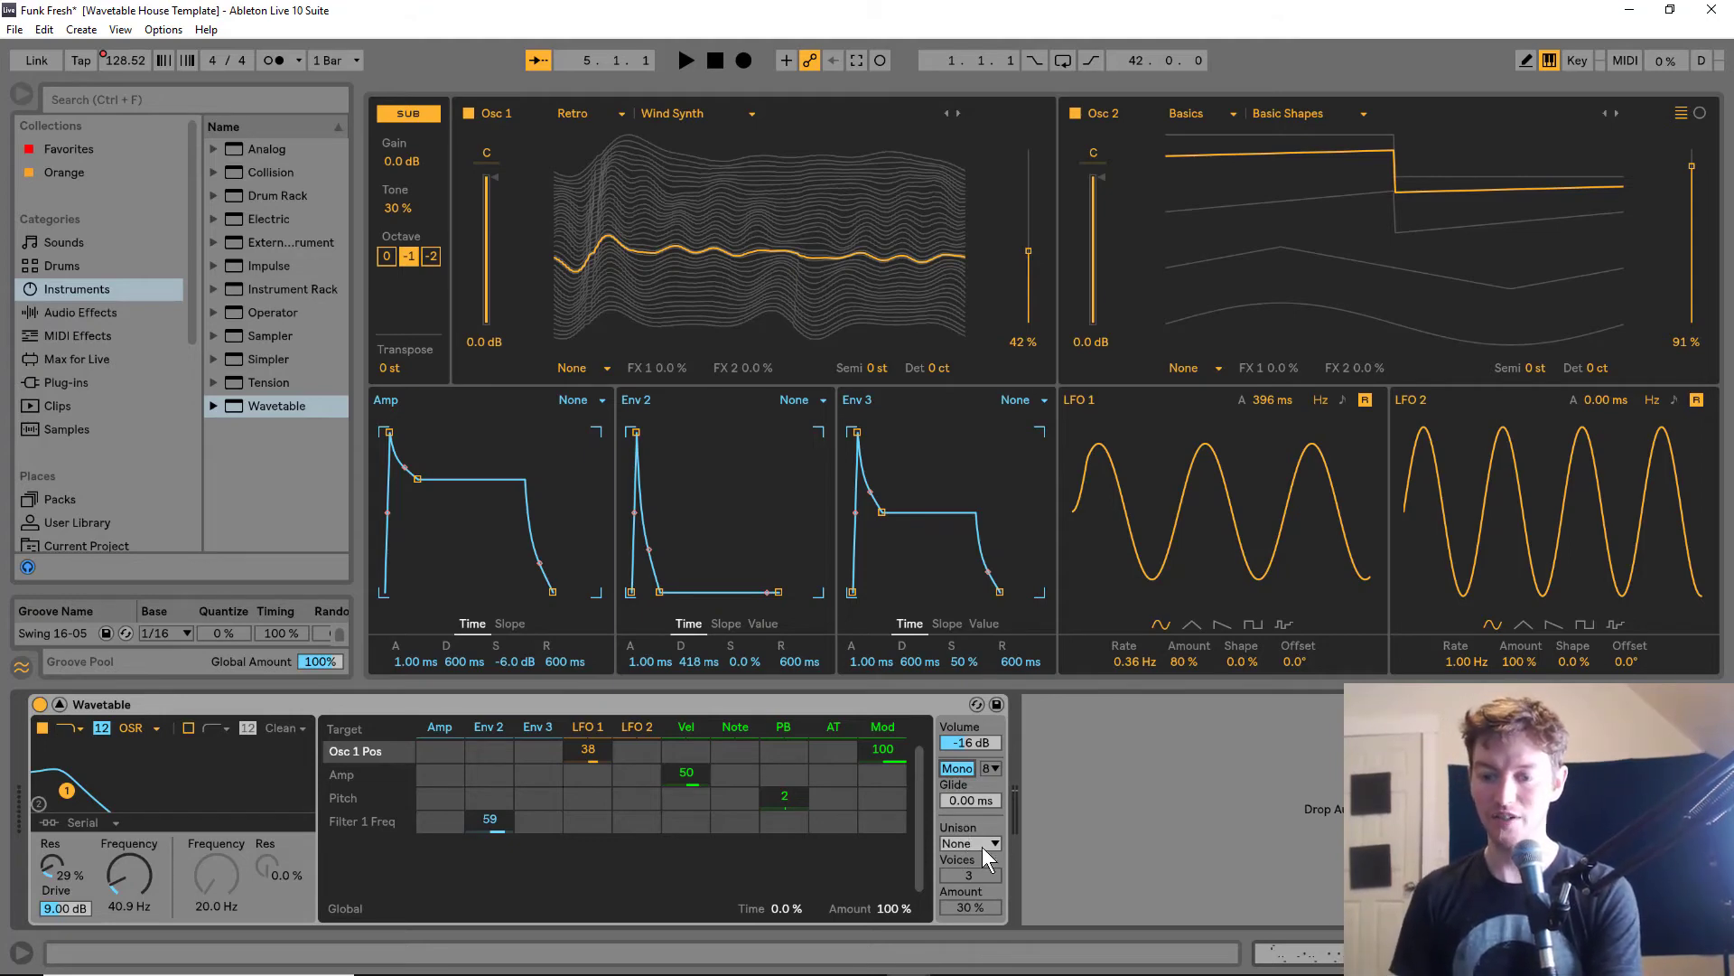
pyautogui.click(983, 848)
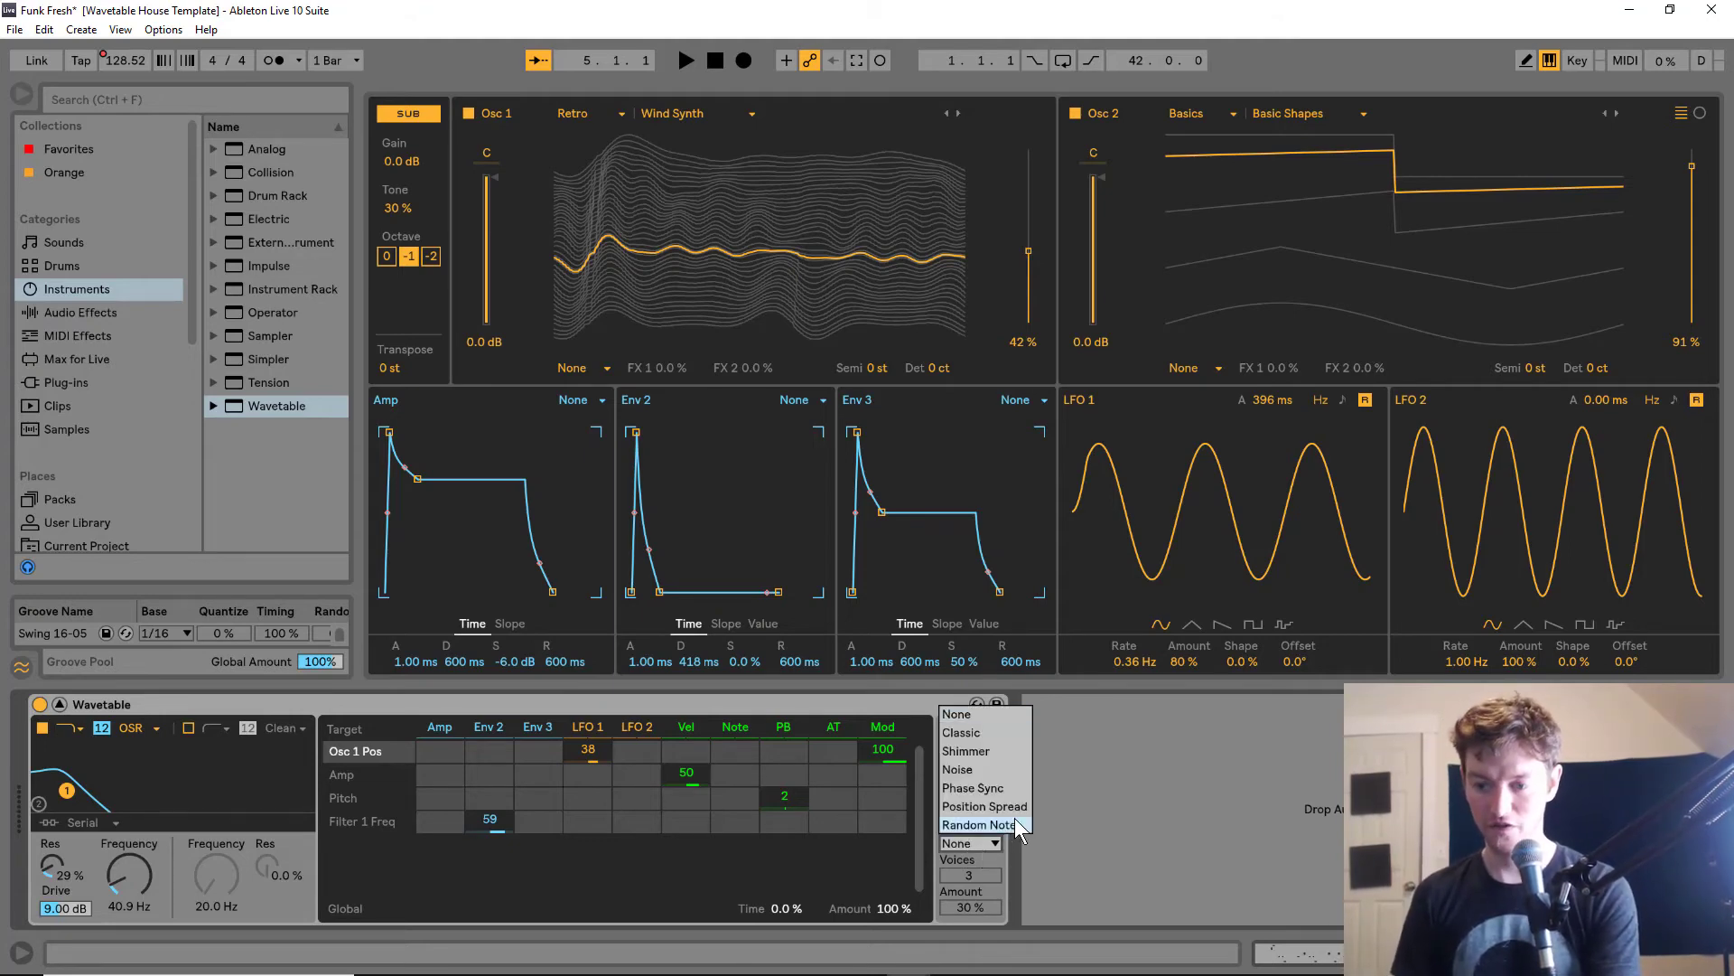
pyautogui.click(998, 788)
pyautogui.moveTo(976, 881); pyautogui.dragTo(975, 862)
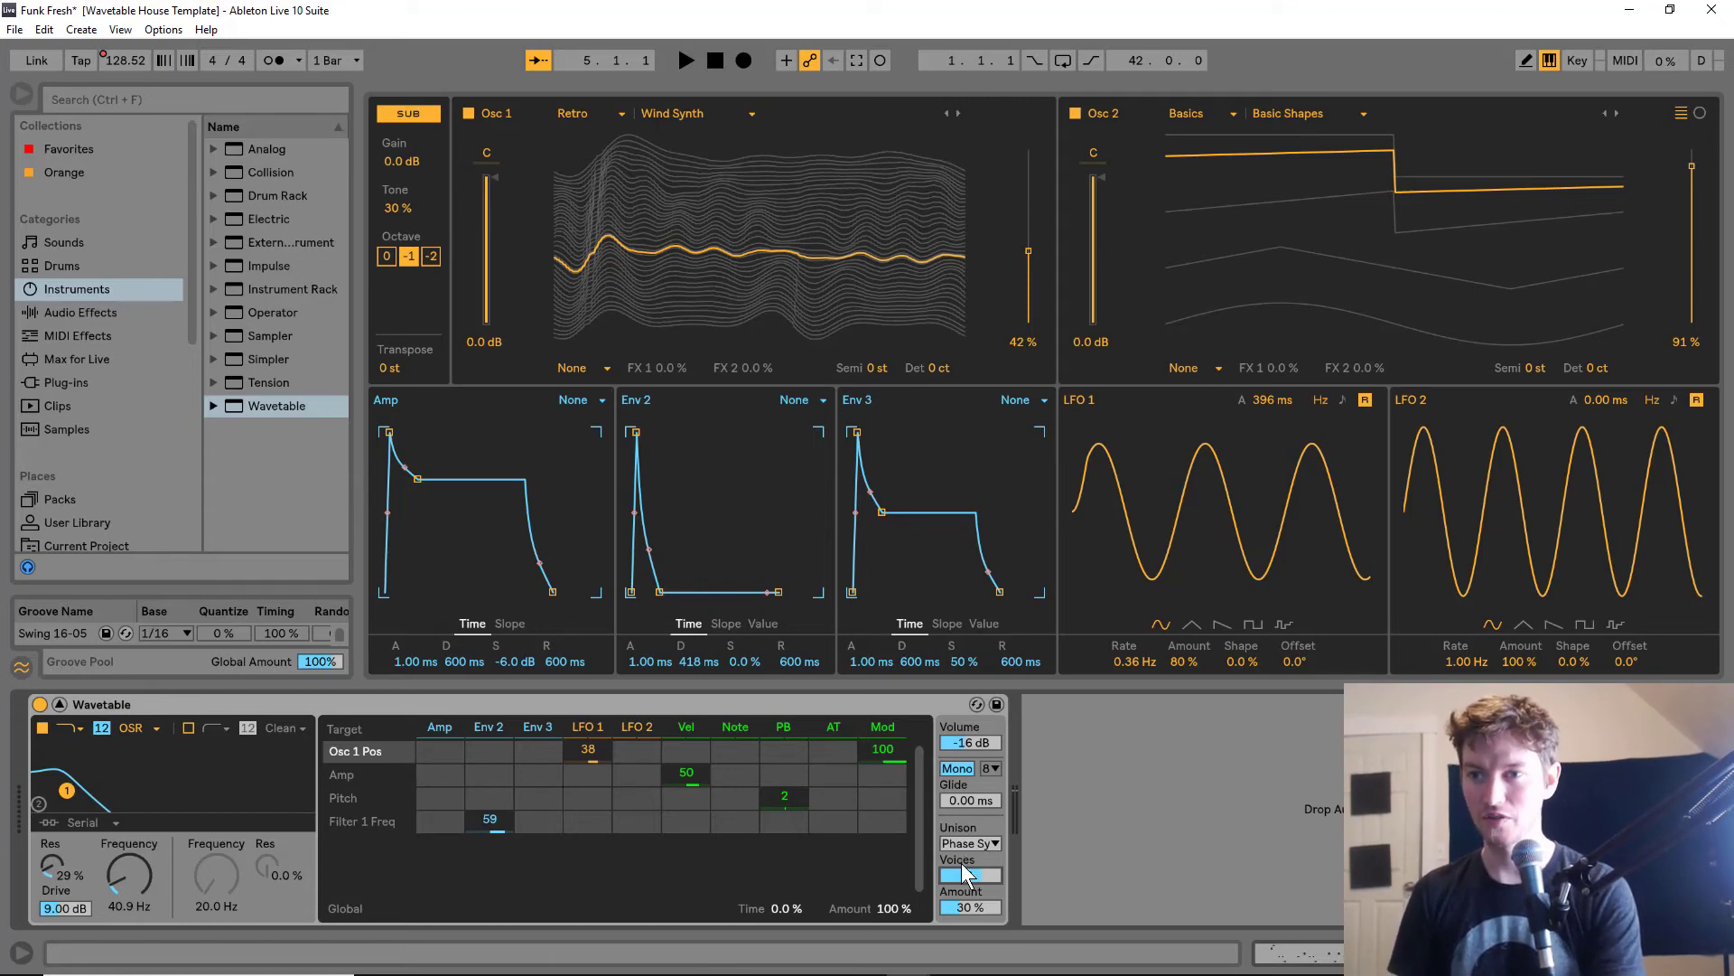
pyautogui.moveTo(982, 914); pyautogui.dragTo(983, 897)
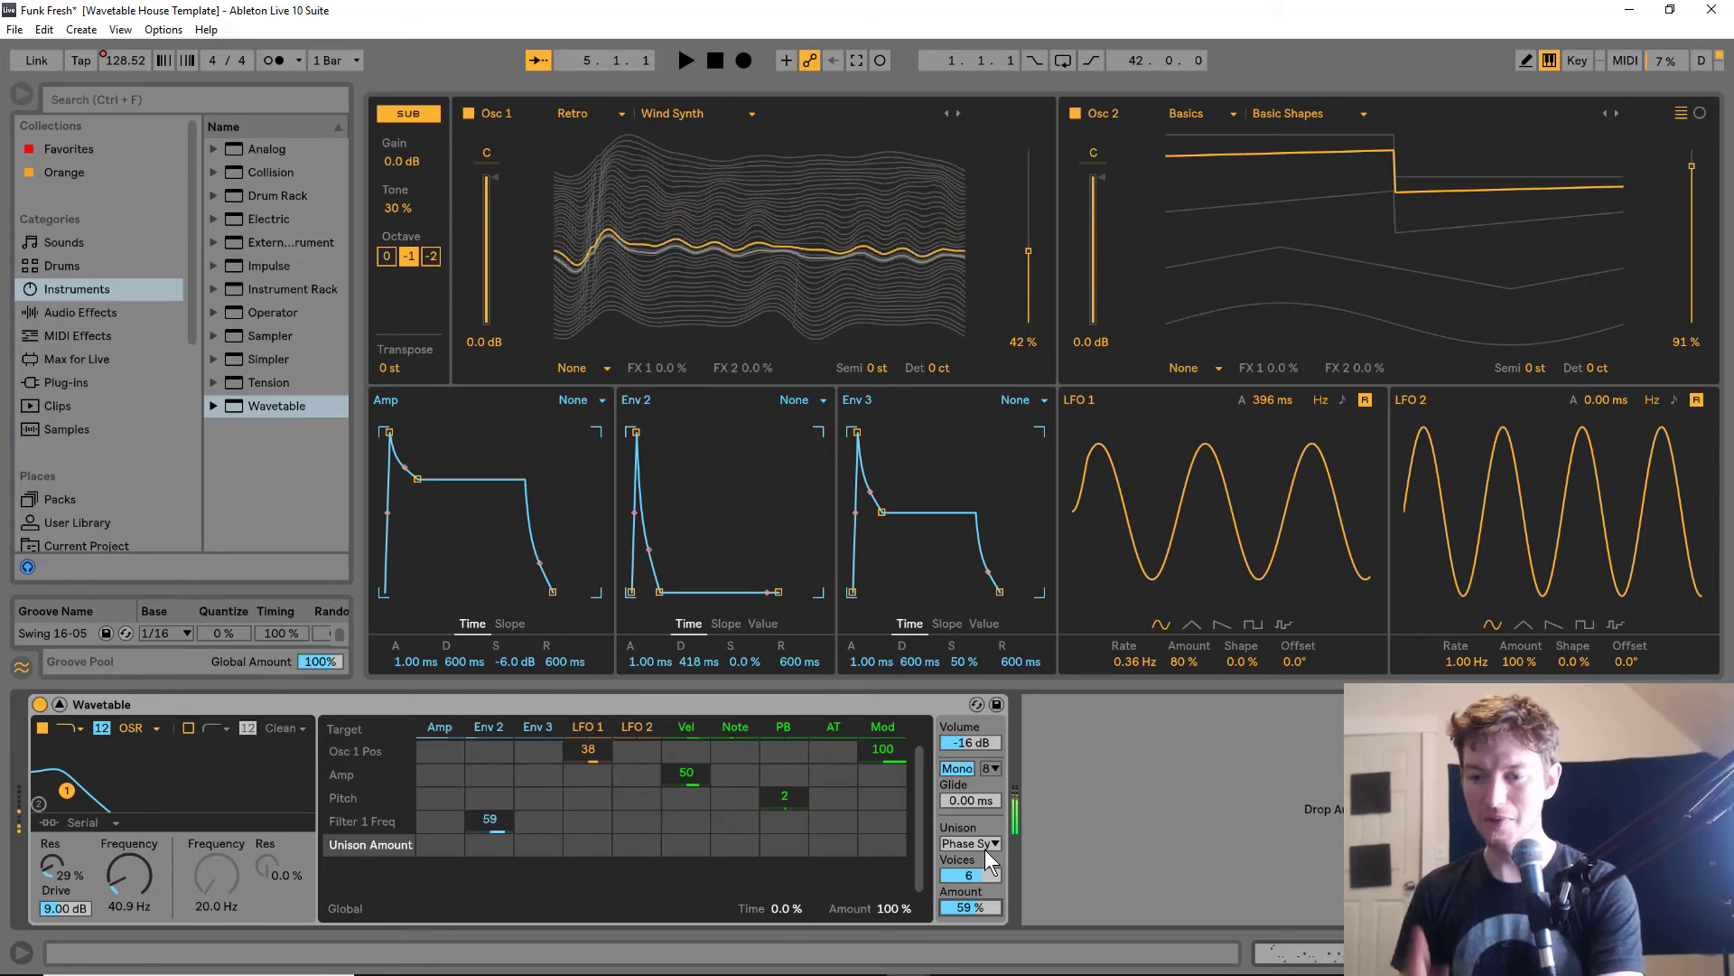
# Compare with unison off, then restore Phase Sync unison
pyautogui.click(985, 849)
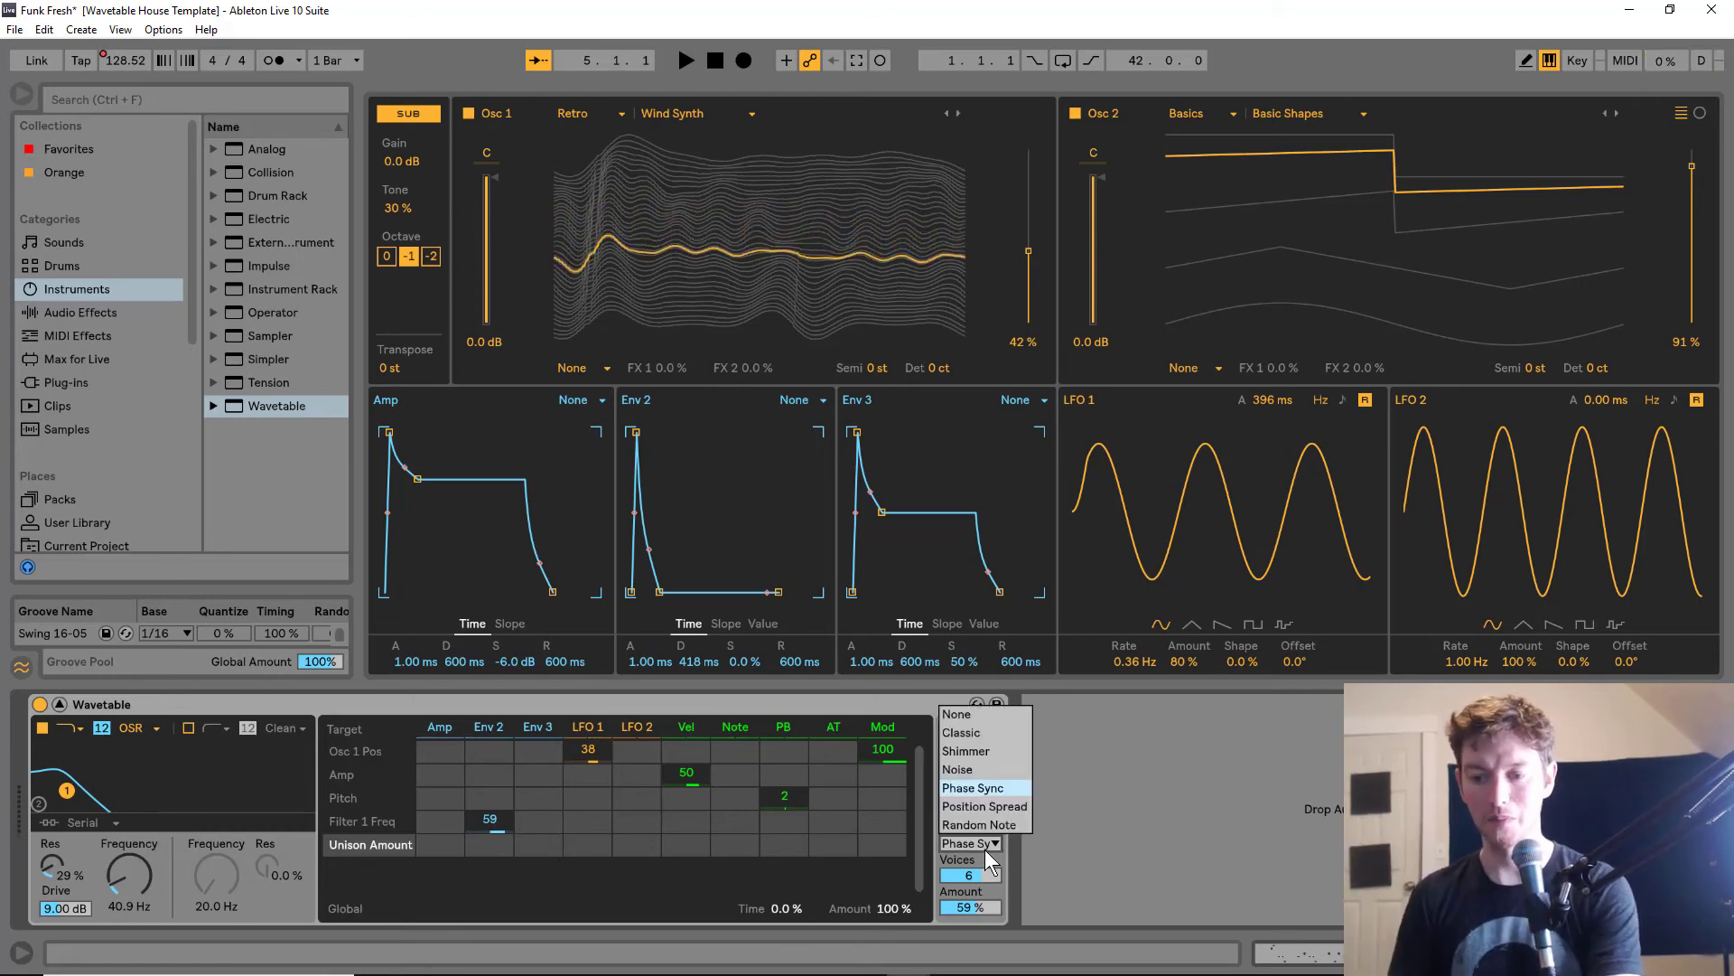
pyautogui.click(975, 715)
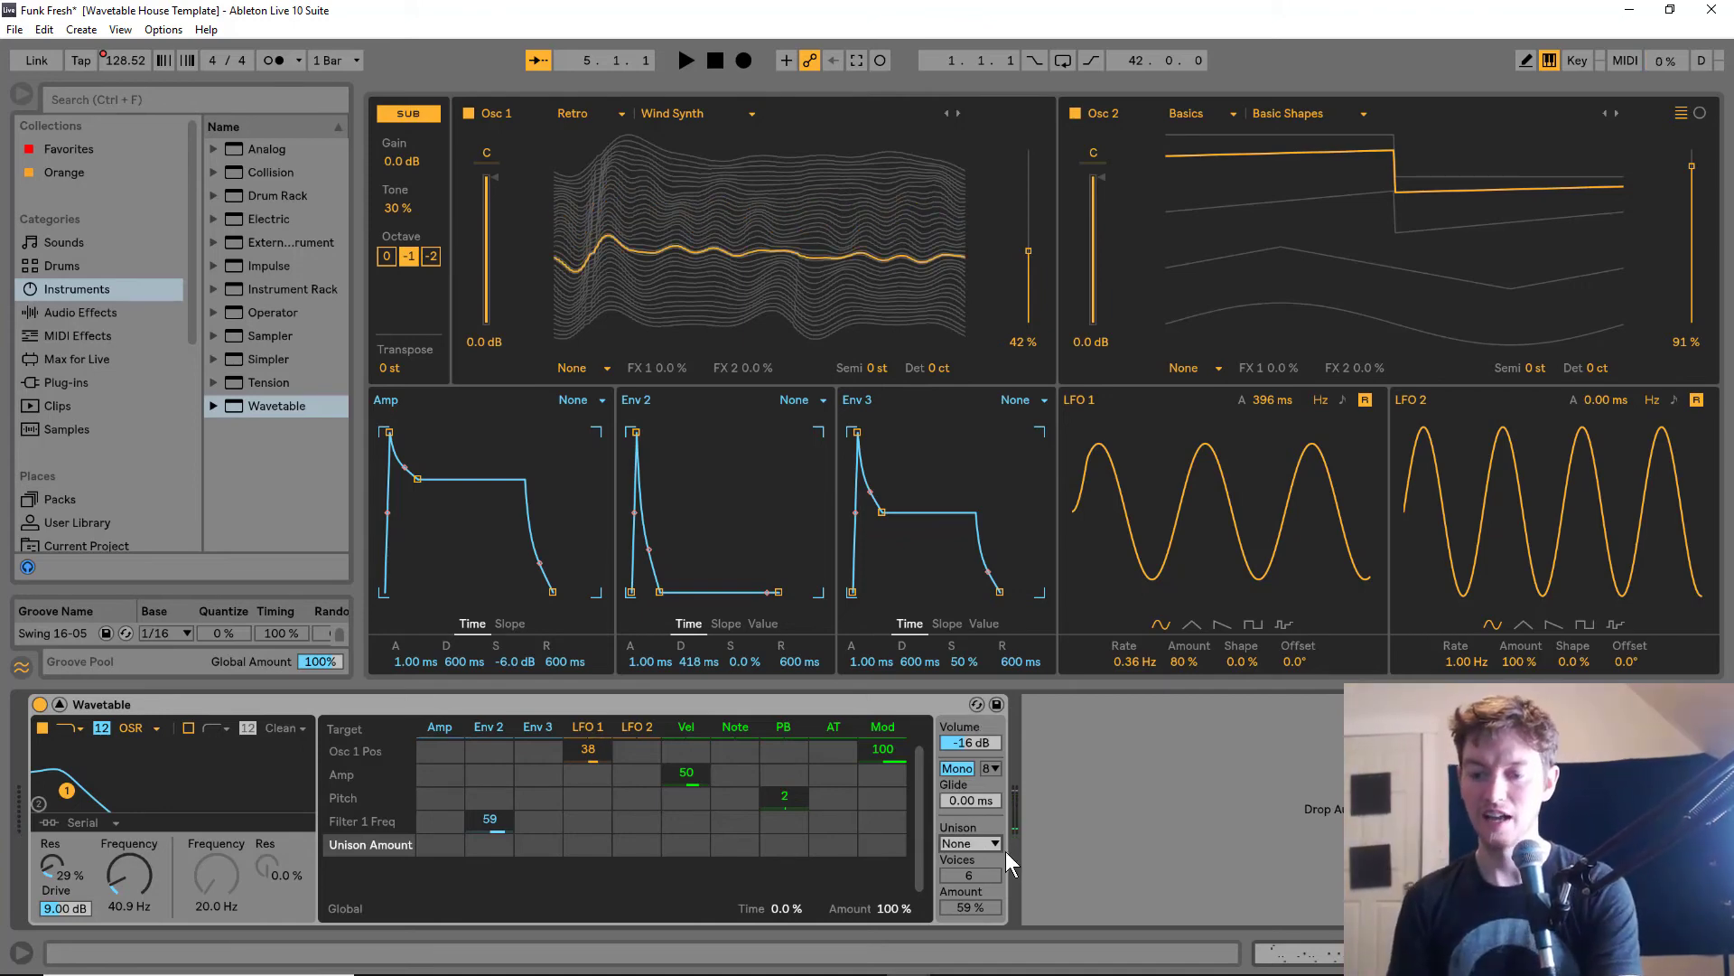
pyautogui.click(980, 844)
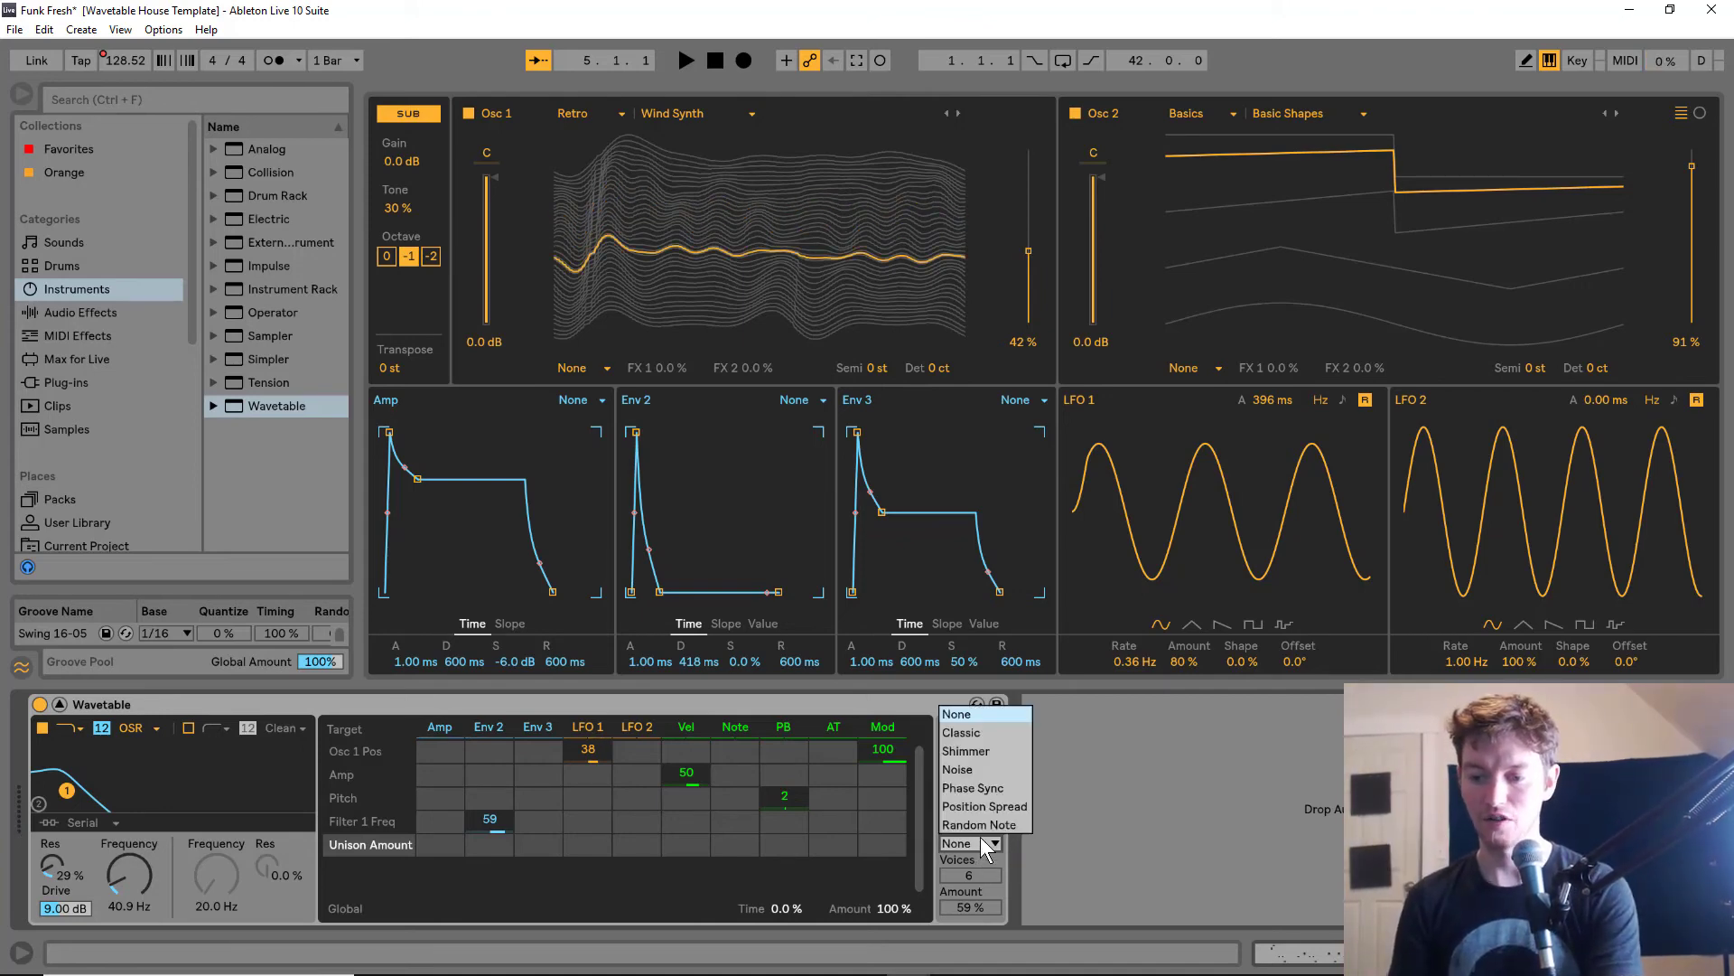
pyautogui.click(981, 790)
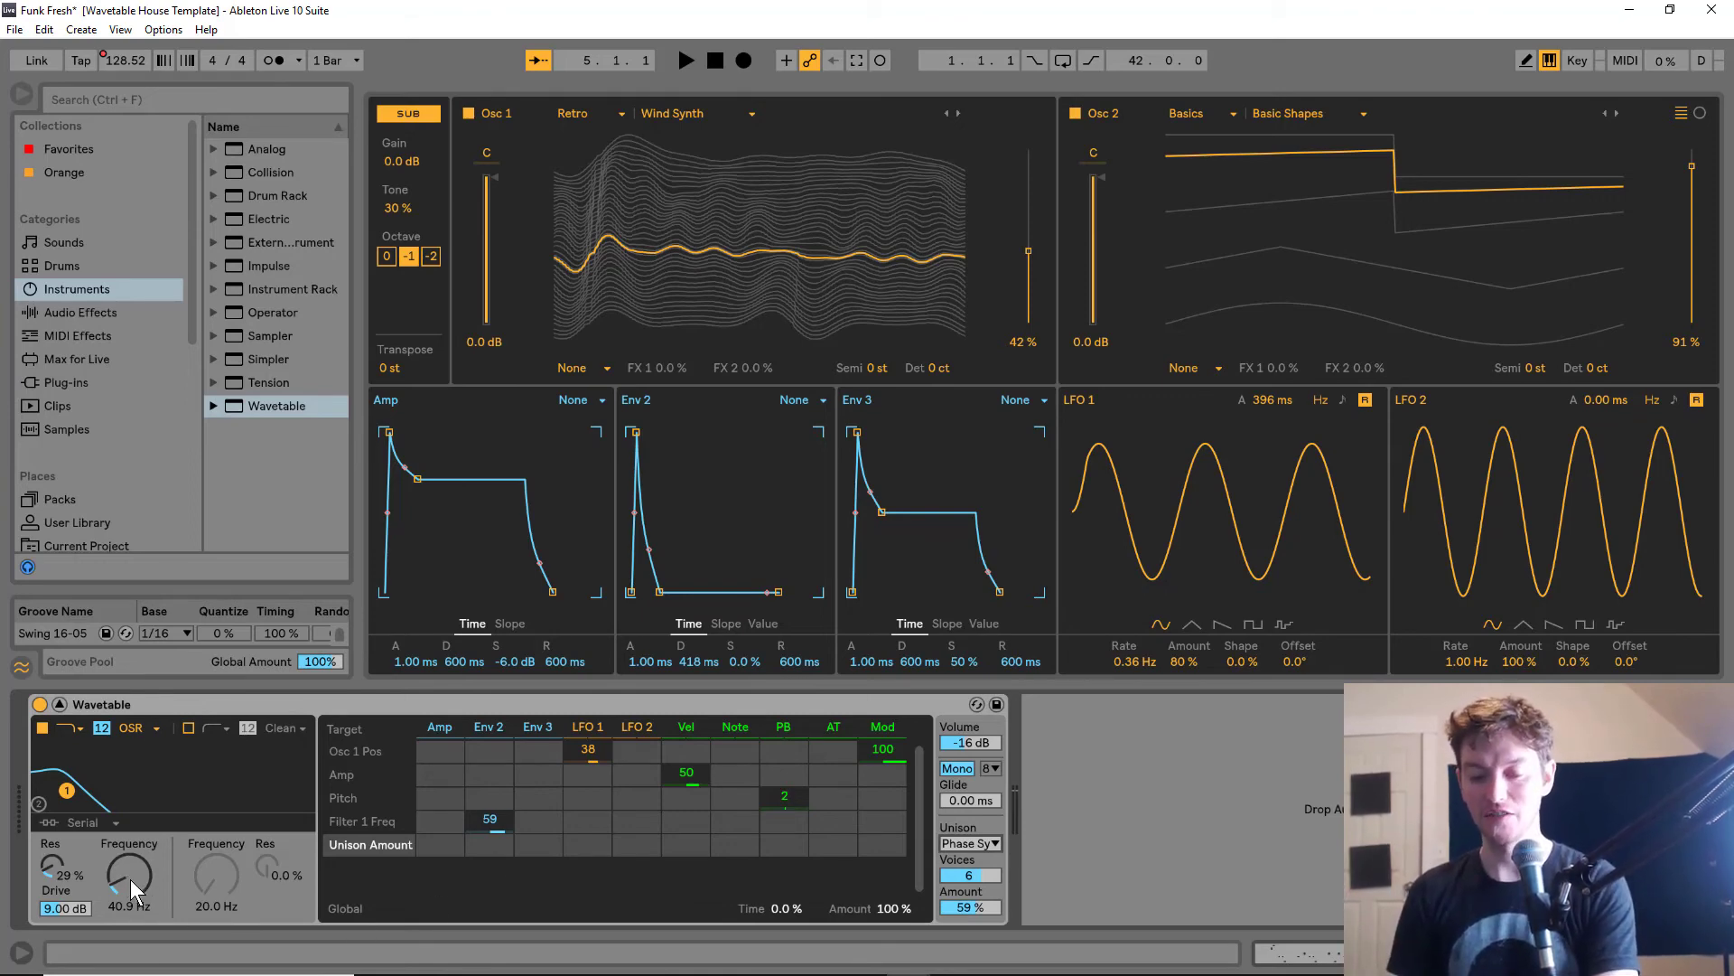
# Raise Filter 1 cutoff to 153 Hz, keep Osc 2 at 91%, and set Osc 1 position to 0%
pyautogui.moveTo(130, 880); pyautogui.dragTo(131, 817)
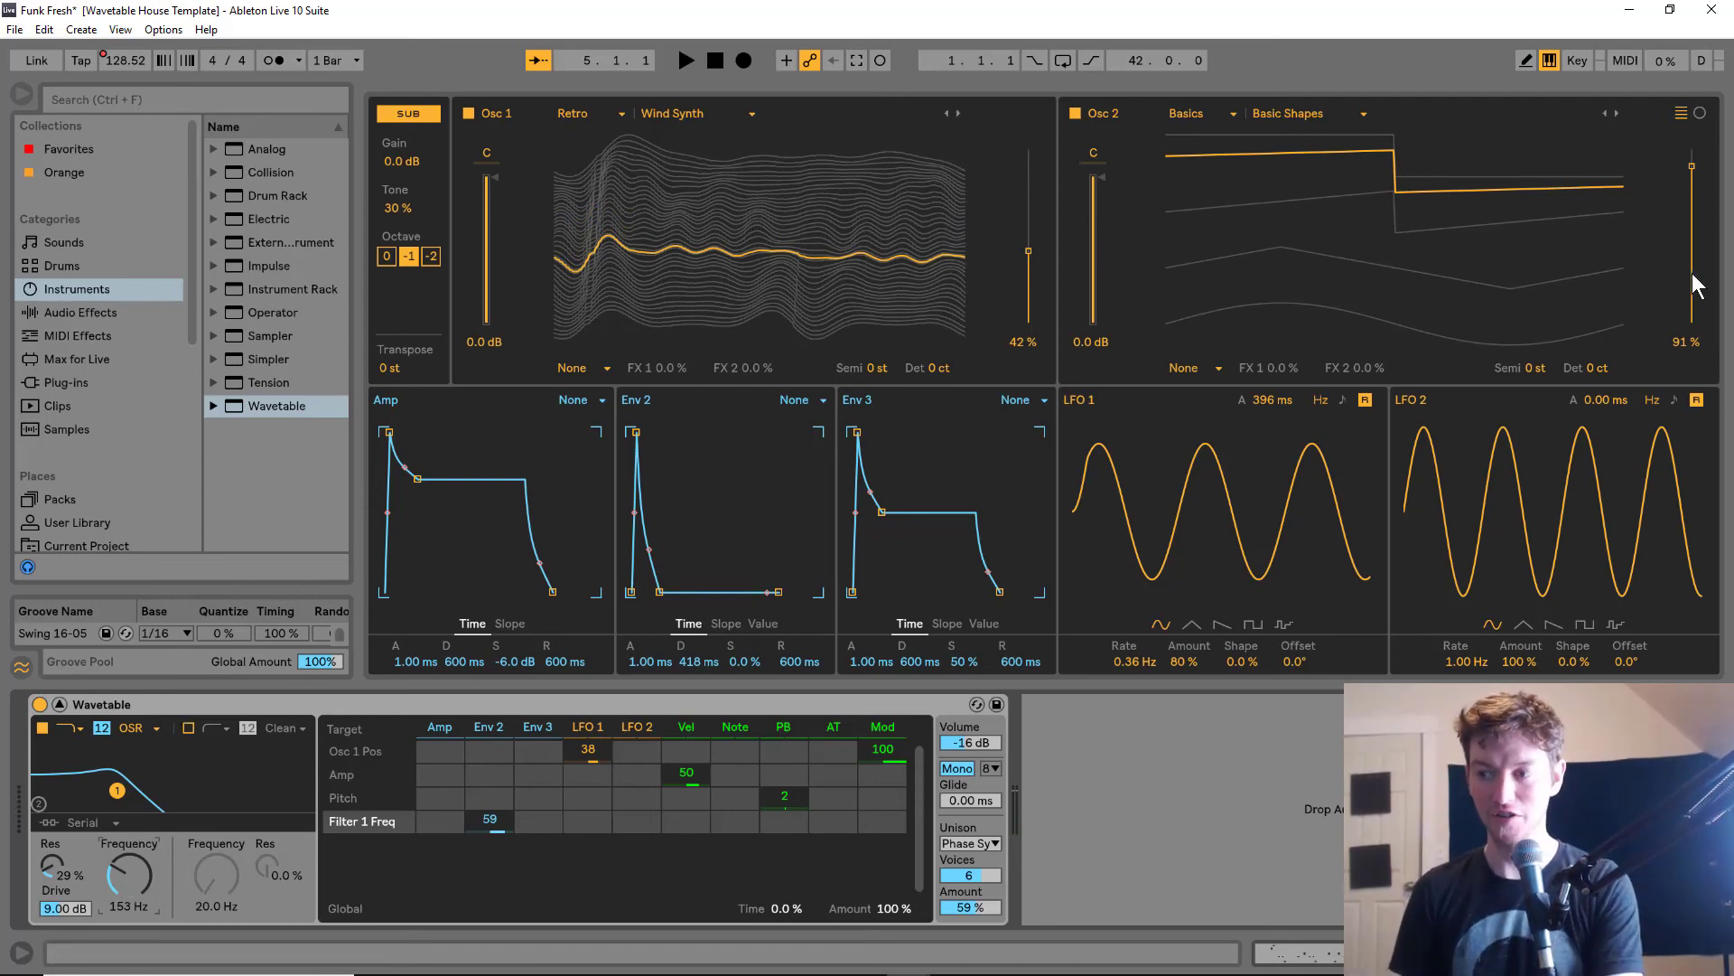
pyautogui.moveTo(1695, 174)
pyautogui.mouseDown()
pyautogui.moveTo(1694, 226)
pyautogui.moveTo(1694, 150)
pyautogui.moveTo(1692, 206)
pyautogui.mouseUp()
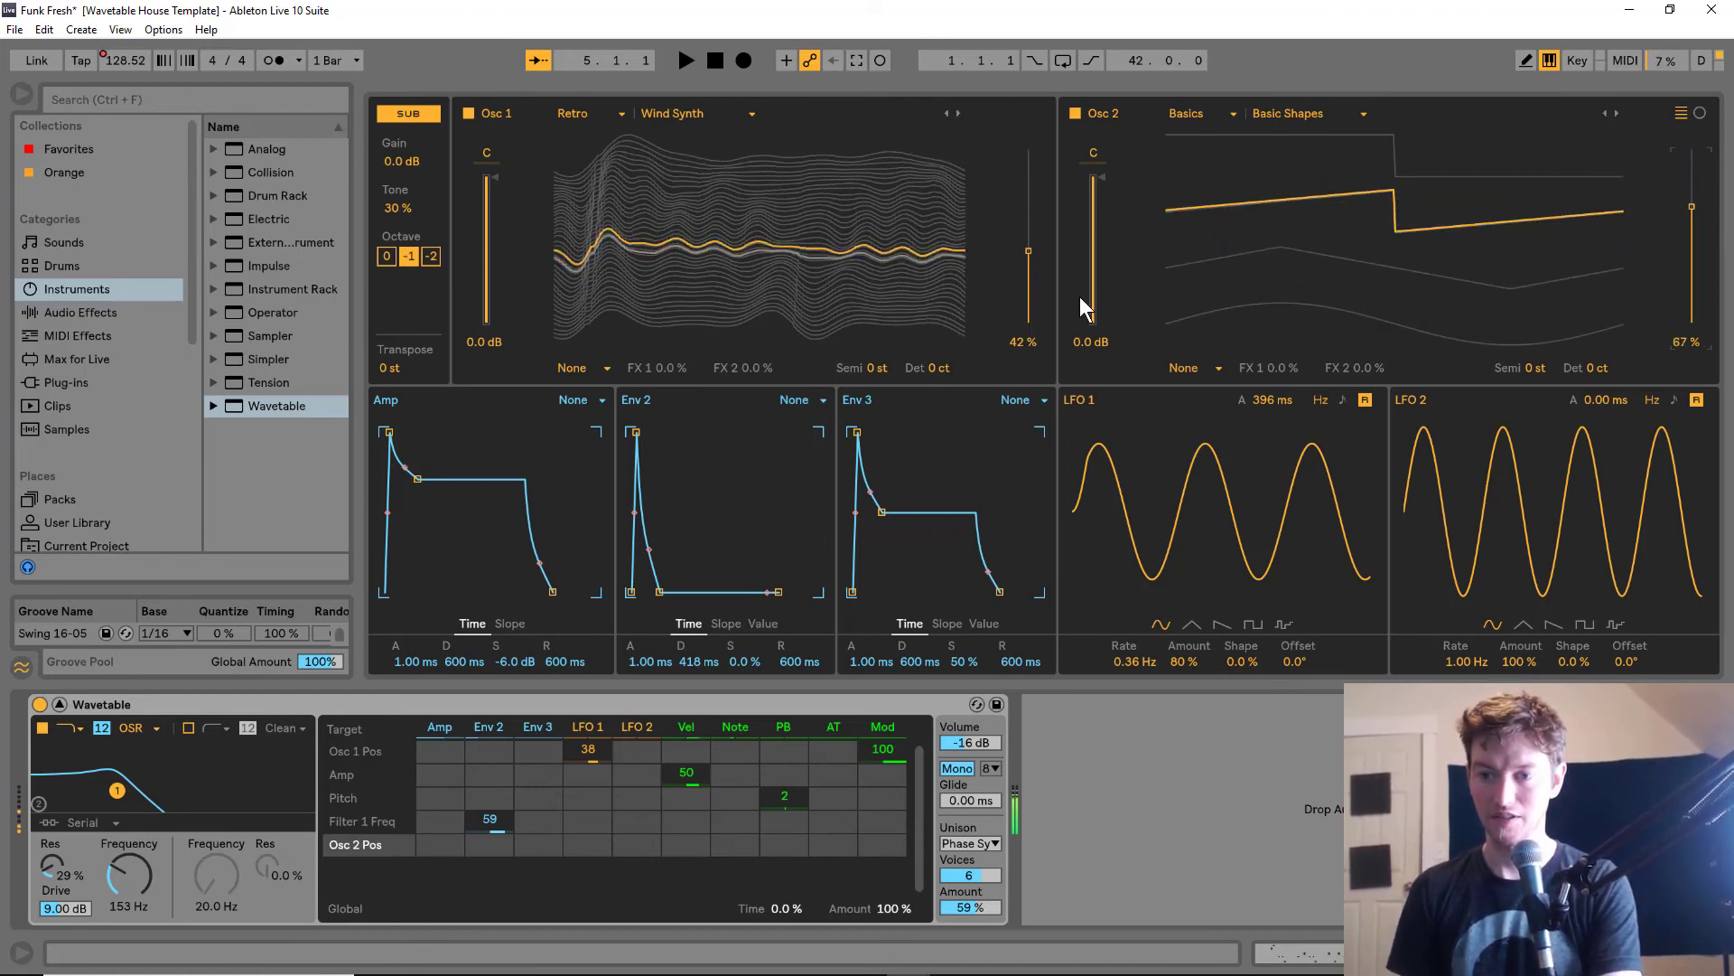
pyautogui.moveTo(1028, 253); pyautogui.dragTo(1028, 323)
pyautogui.moveTo(1691, 206)
pyautogui.mouseDown()
pyautogui.moveTo(1692, 181)
pyautogui.moveTo(1692, 200)
pyautogui.mouseUp()
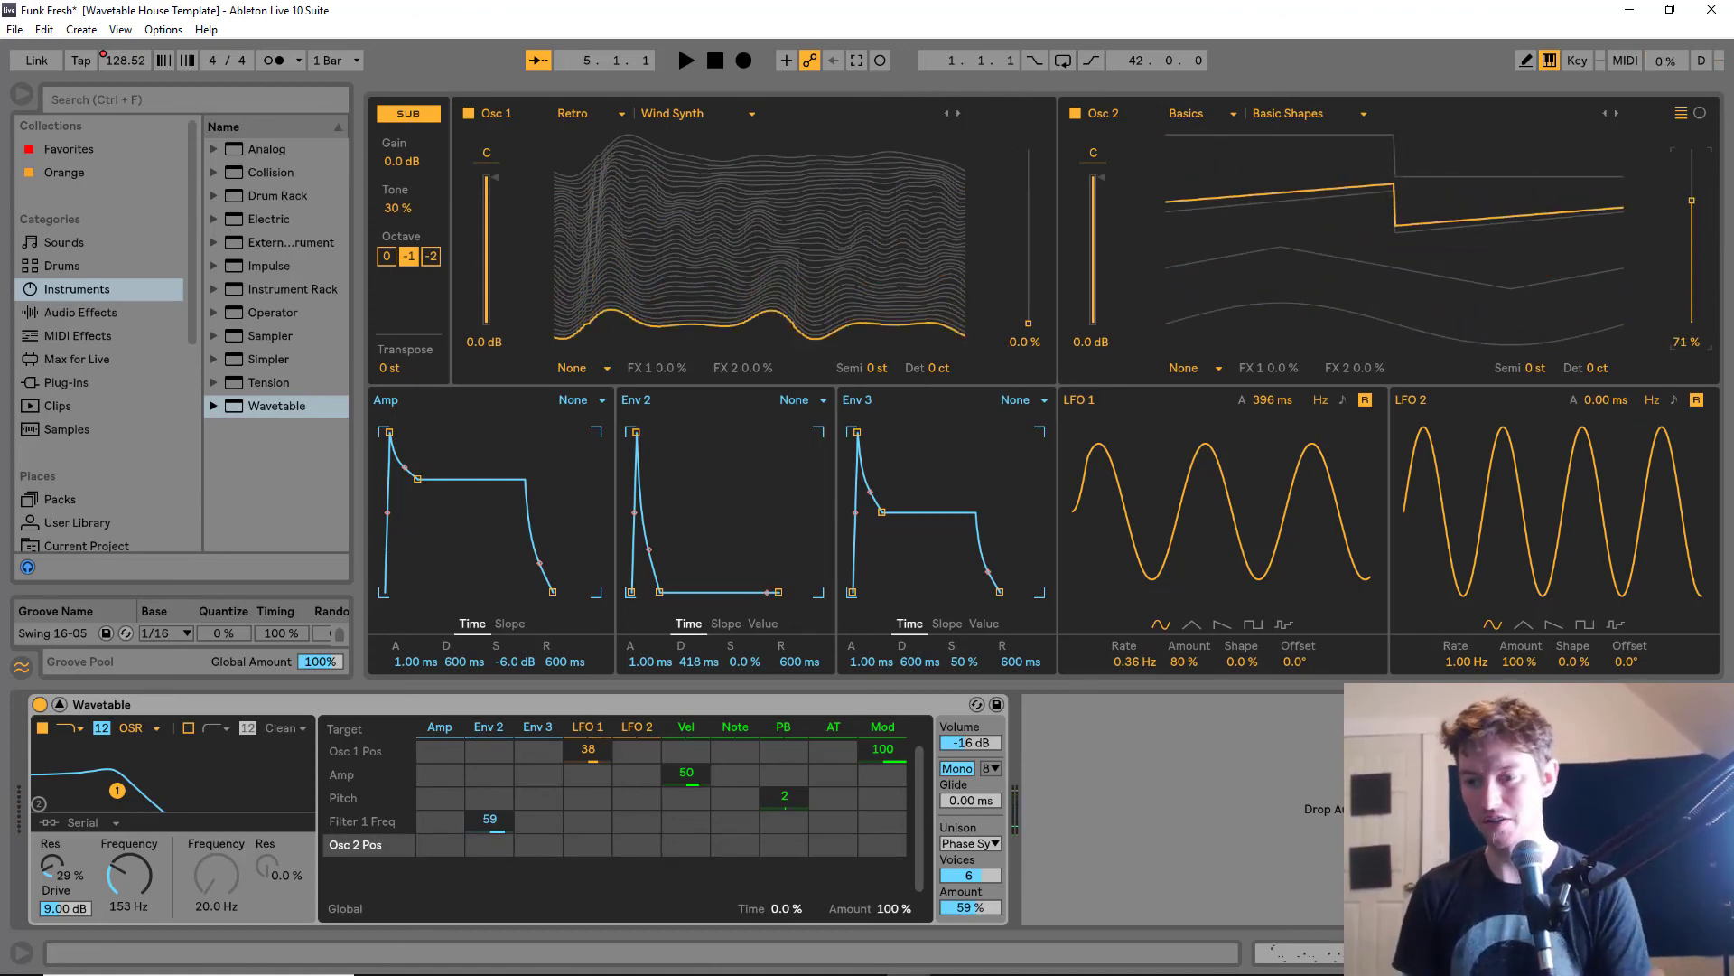
pyautogui.moveTo(1695, 209); pyautogui.dragTo(1692, 165)
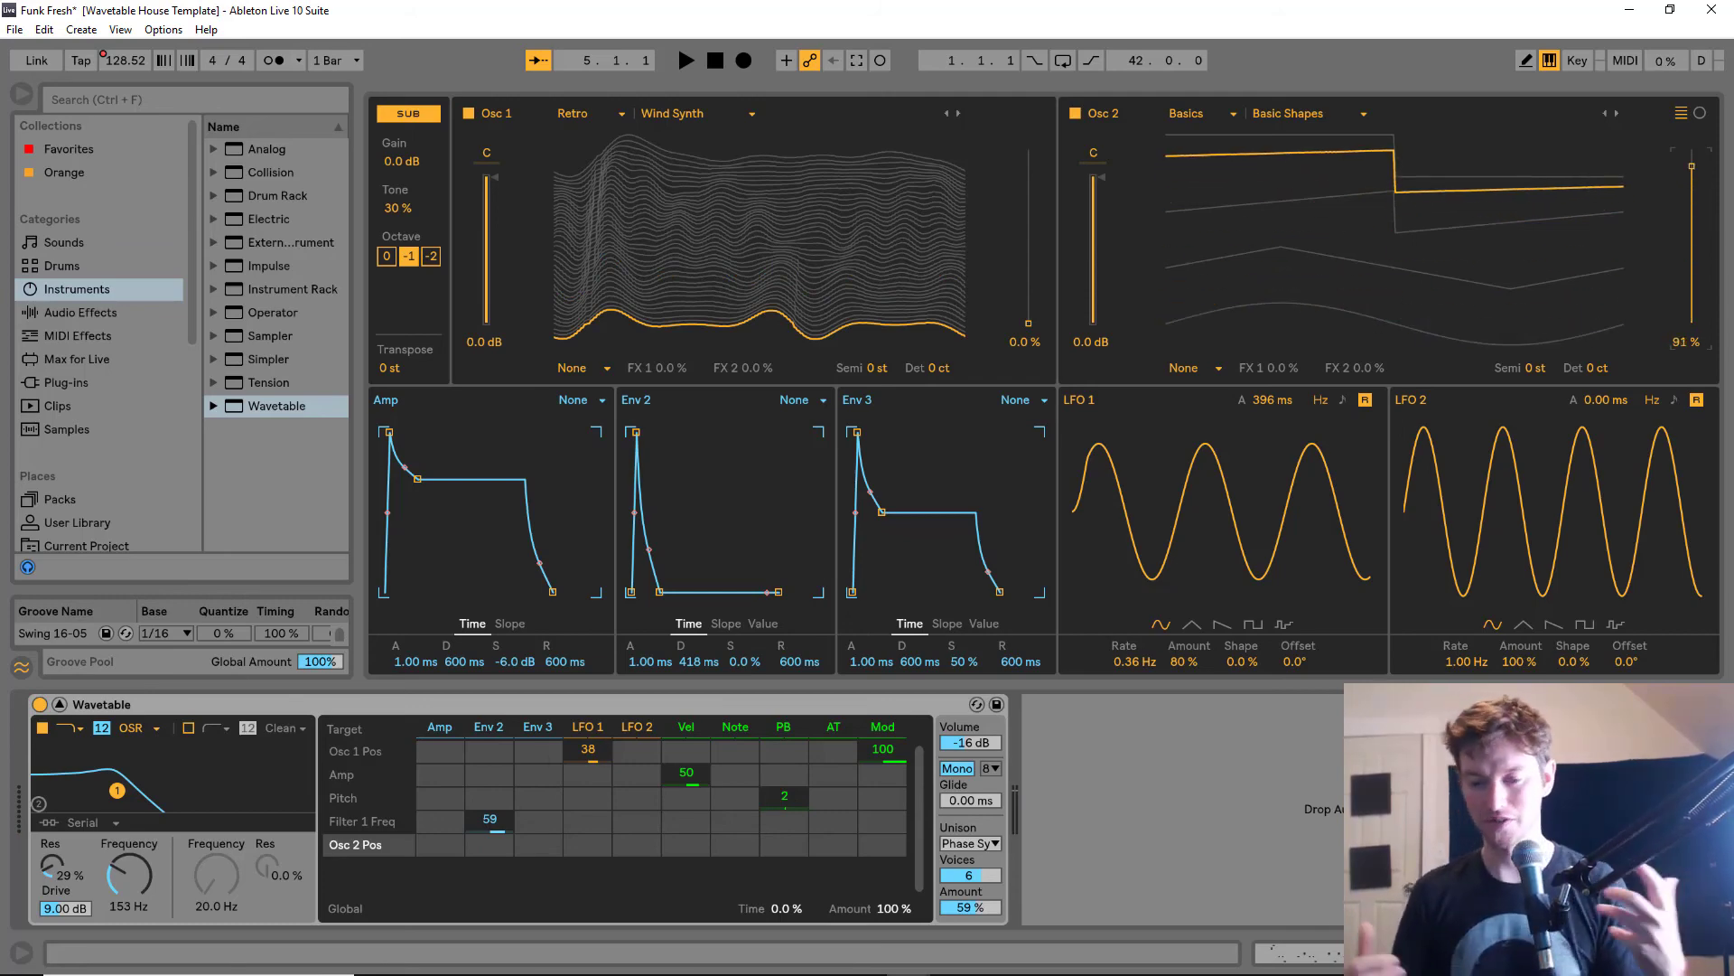